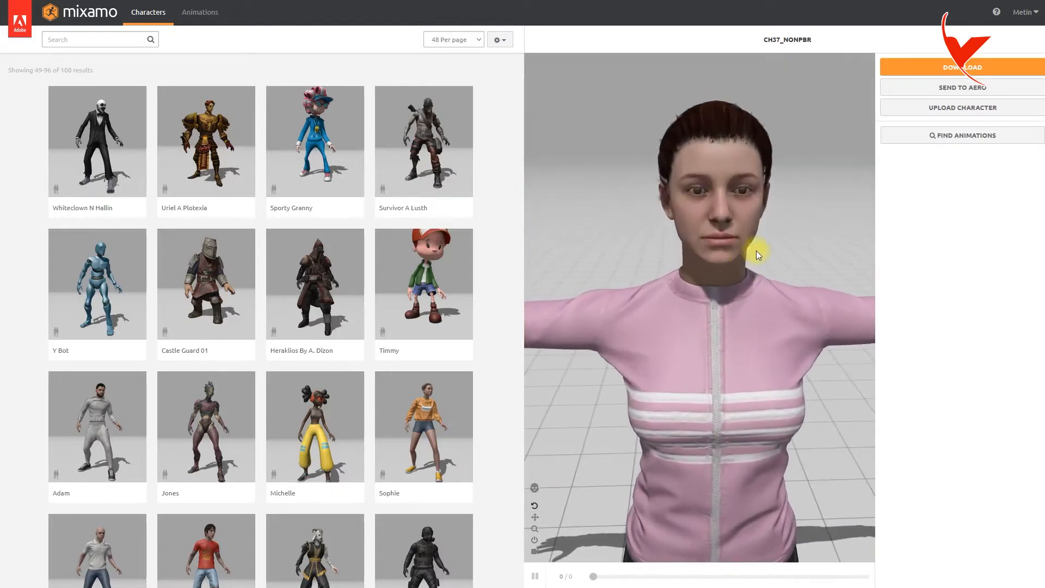
- Download the Ch37_nonPBR character as FBX Binary in T-pose and import the file into NewFolder of the Unreal Engine project
left_click(962, 67)
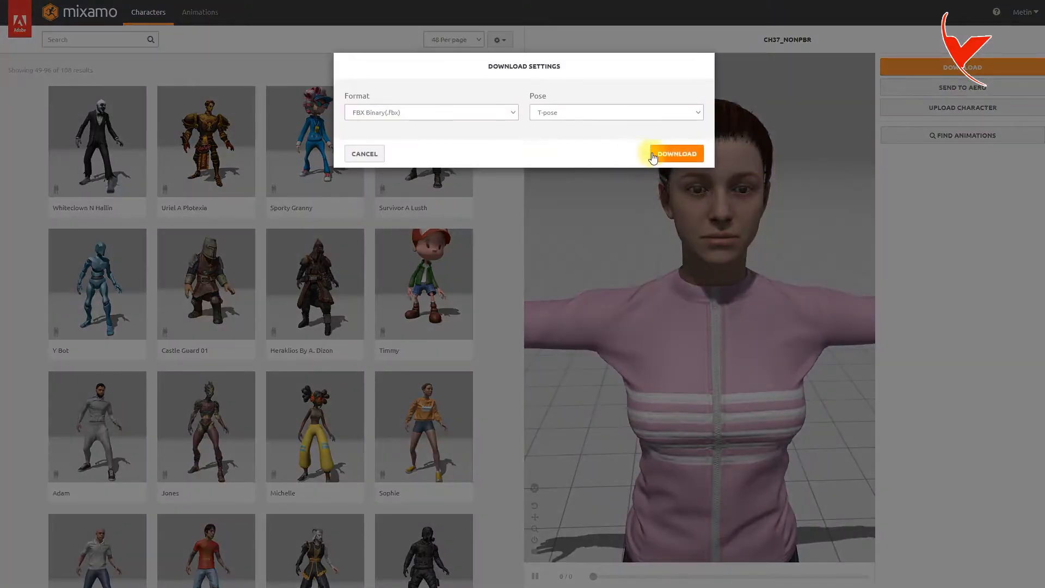
left_click(676, 155)
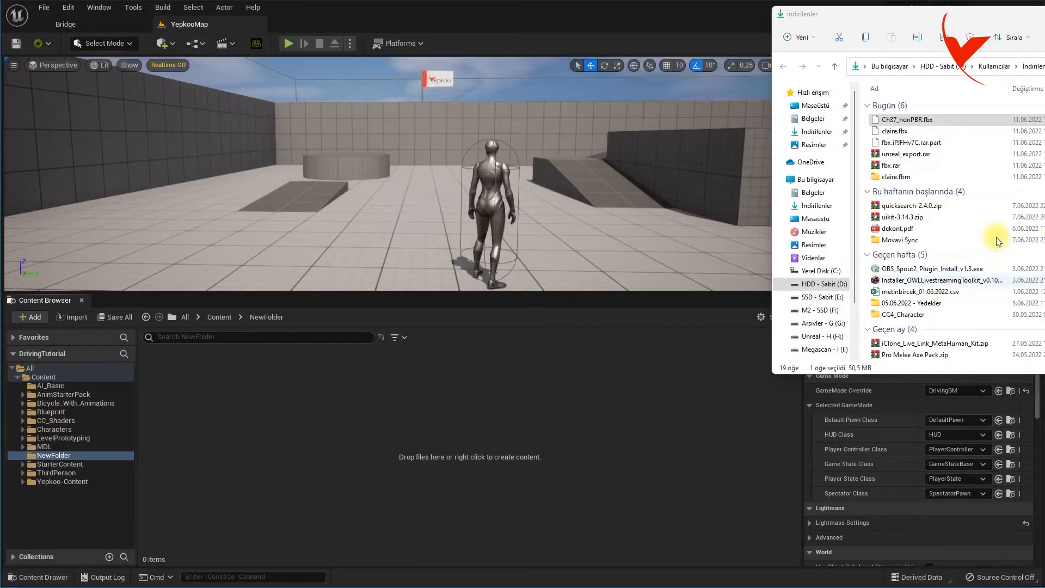
left_click(903, 119)
left_click_drag(626, 230, 367, 403)
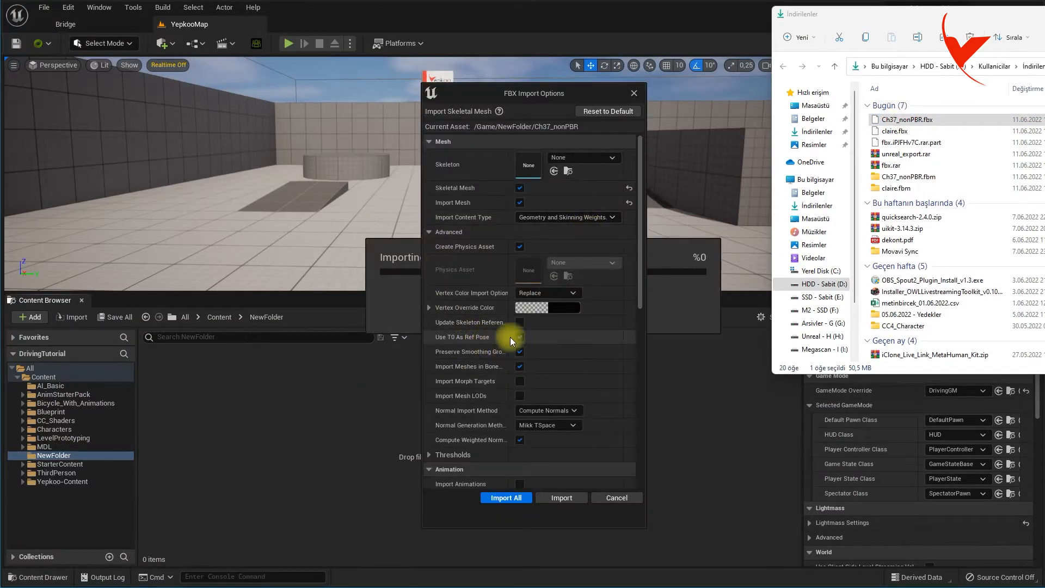
left_click(506, 497)
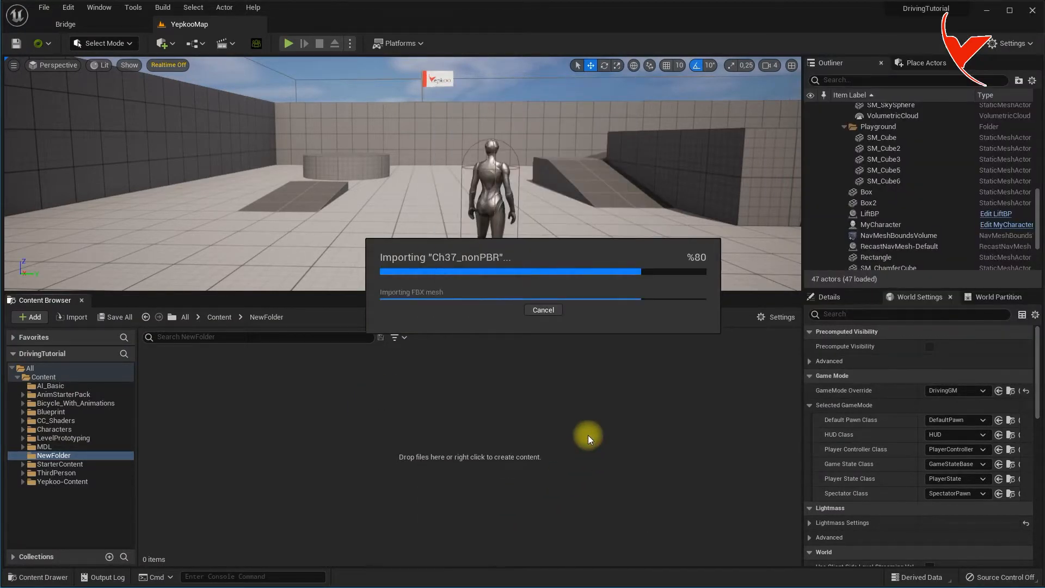
- Create a MetaHuman Identity asset in NewFolder and open it in its editor
right_click(439, 506)
mouse_move(517, 427)
left_click(609, 455)
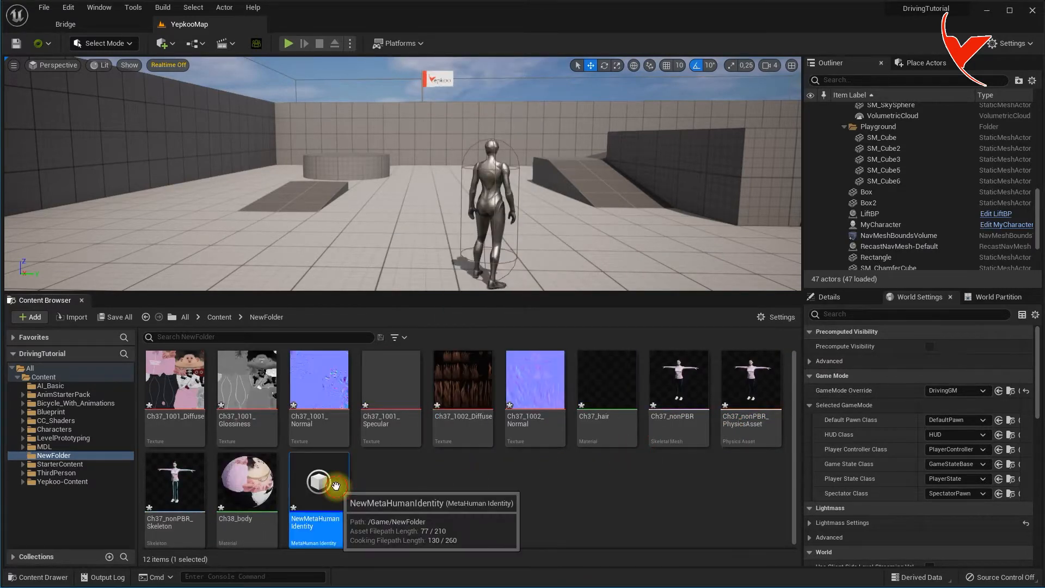
double_click(320, 482)
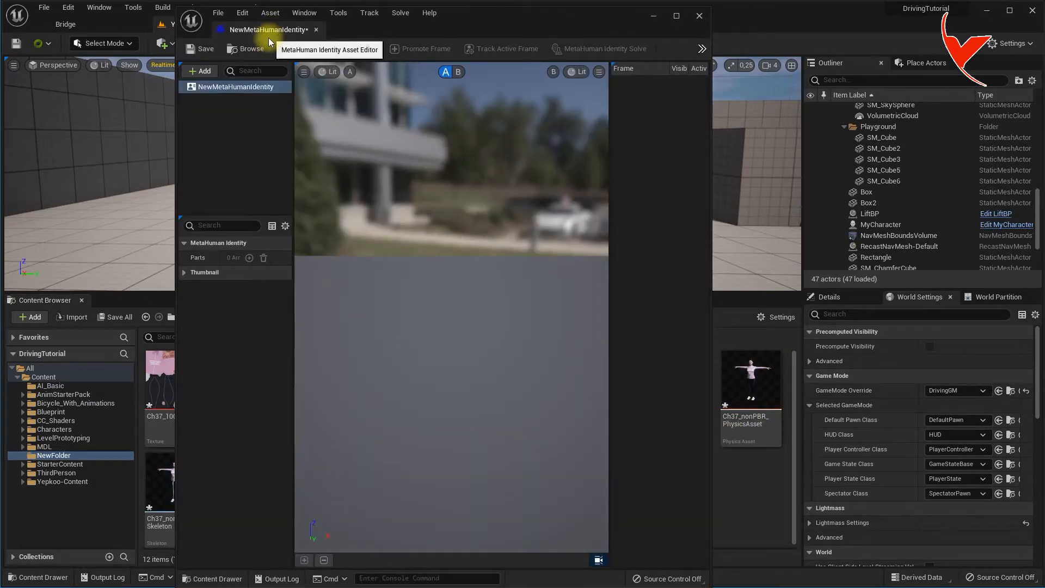
- Create the identity's components from the Ch37_nonPBR skeletal mesh
left_click(327, 51)
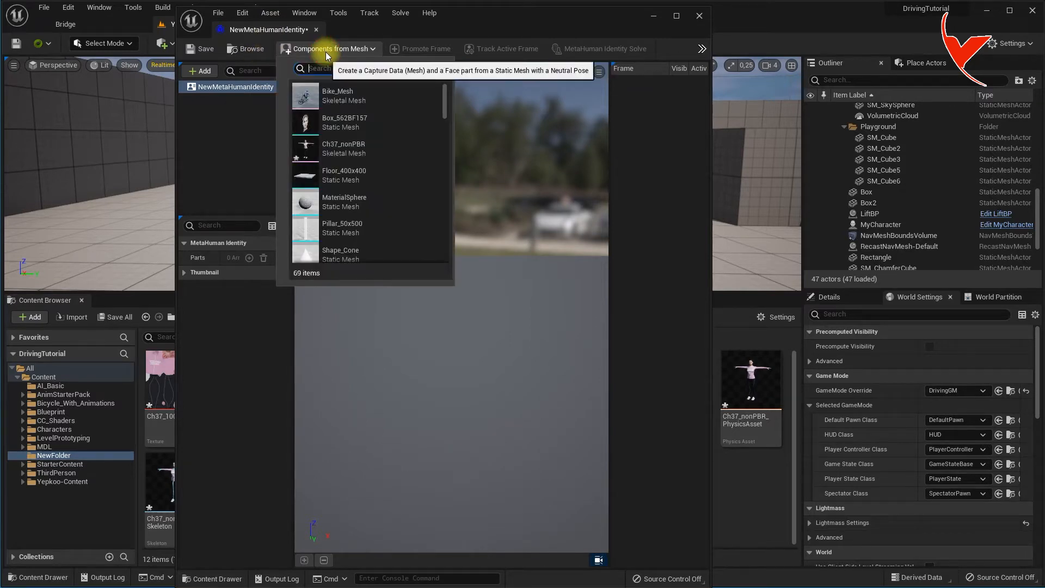
type("CH")
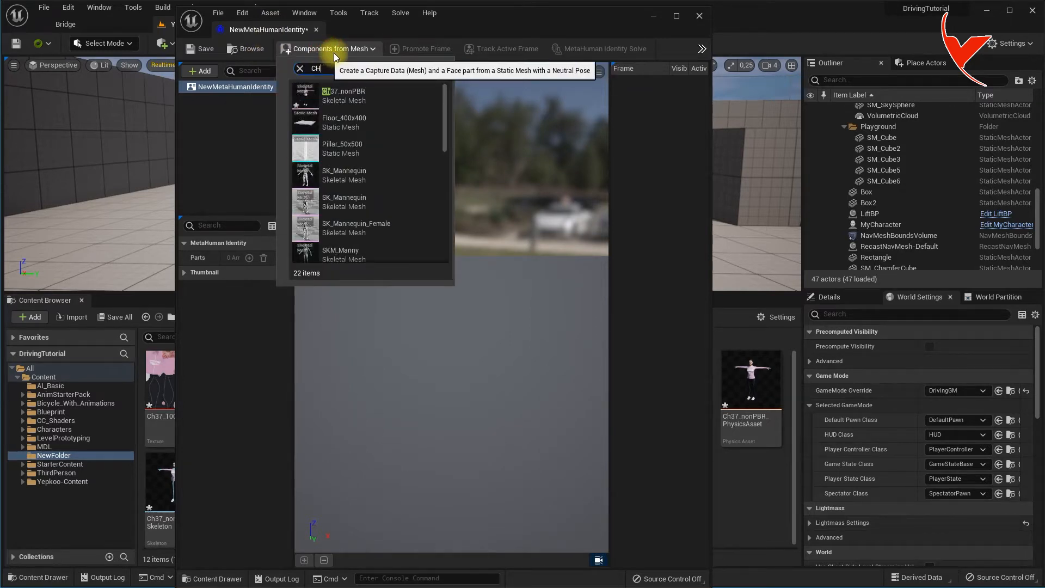
left_click(357, 97)
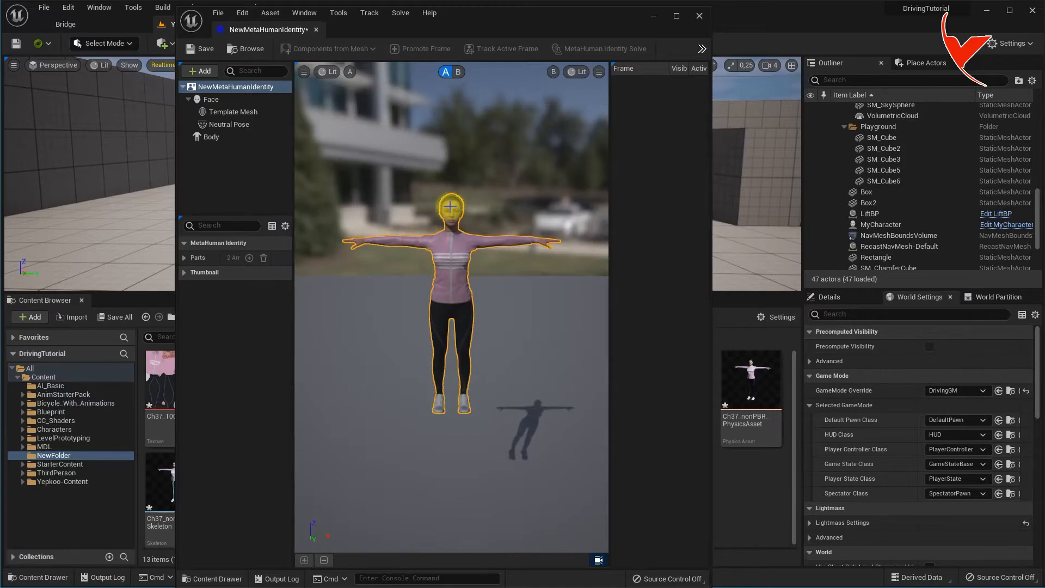
- With view A set to Unlit and the face framed from the front, promote a frame for the Neutral Pose
scroll(478, 158, "up", 5)
mouse_move(269, 29)
left_mouse_down()
mouse_move(263, 11)
mouse_move(280, 18)
left_mouse_up()
mouse_move(503, 90)
left_mouse_down()
mouse_move(502, 39)
mouse_move(501, 82)
mouse_move(532, 97)
left_mouse_up()
left_click(263, 66)
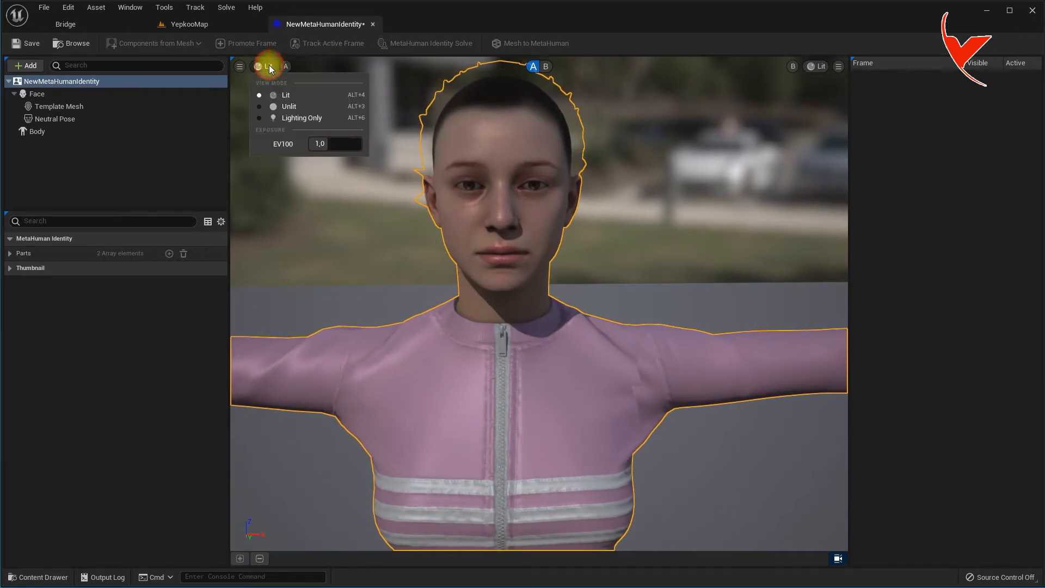
left_click(275, 103)
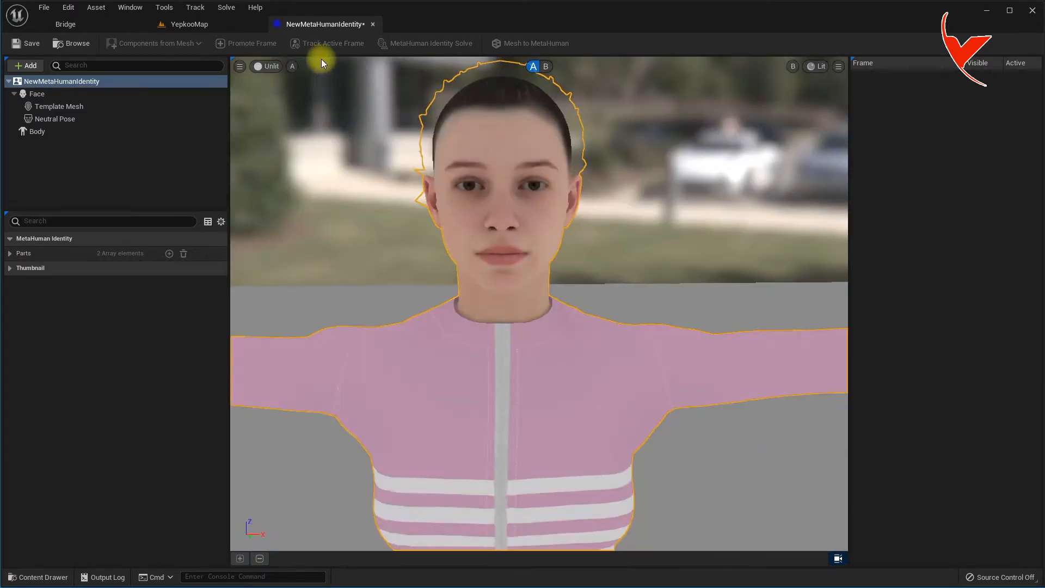
left_click(58, 118)
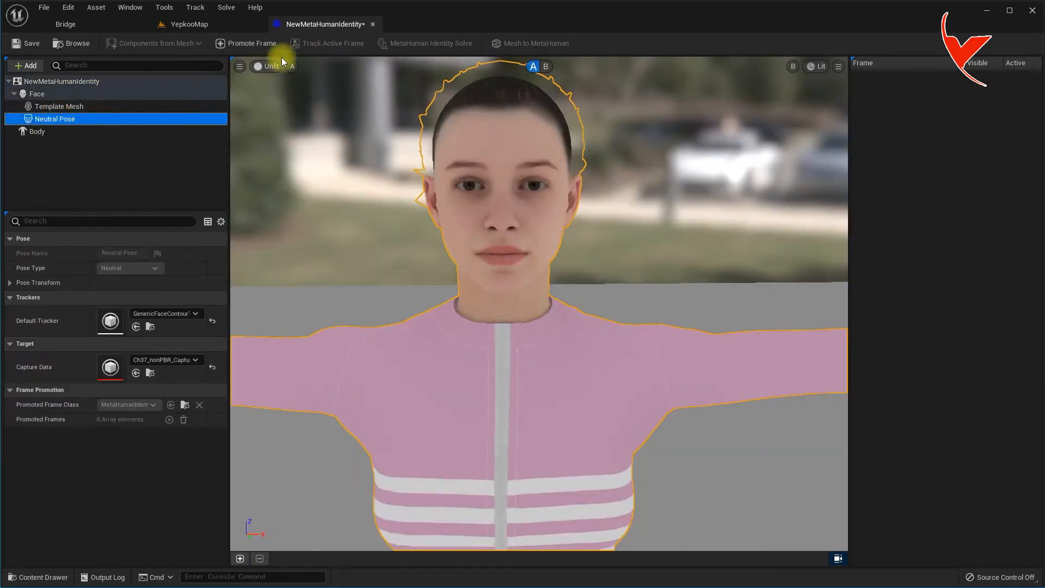
left_click(240, 45)
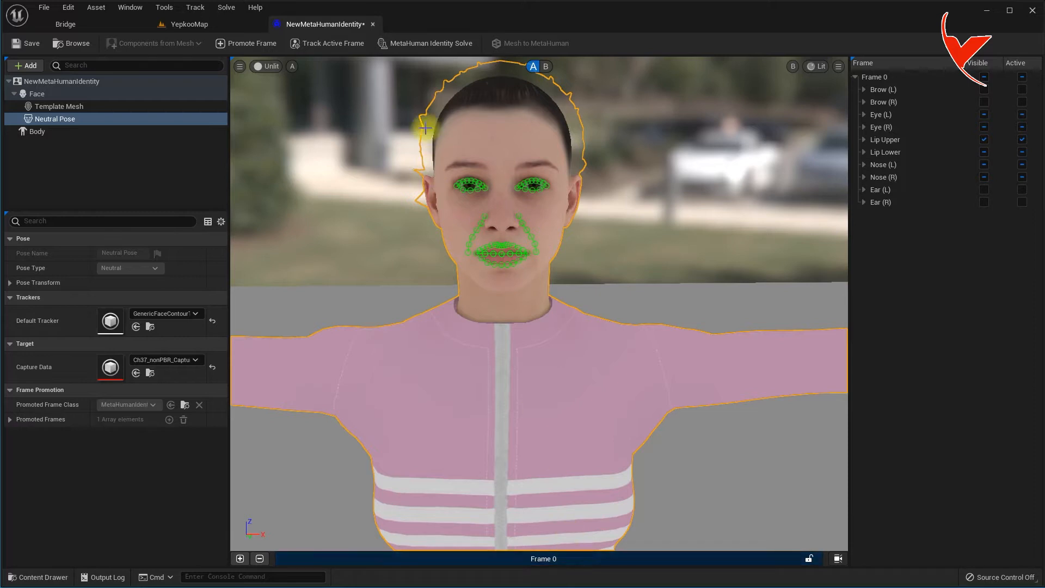
- Run MetaHuman Identity Solve and overlay the source character mesh on the fitted template mesh in view B
left_click(438, 45)
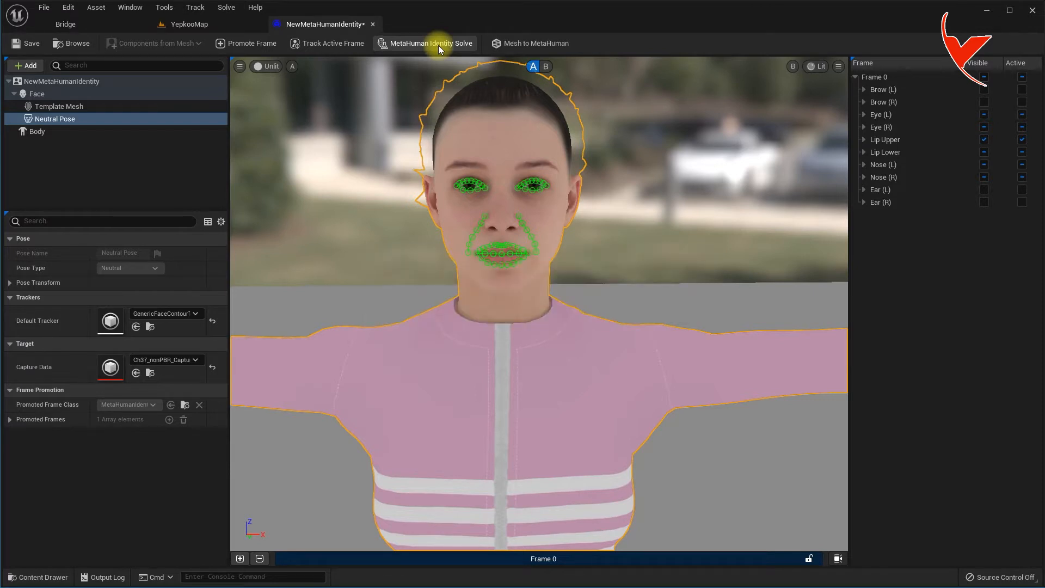
left_click(545, 66)
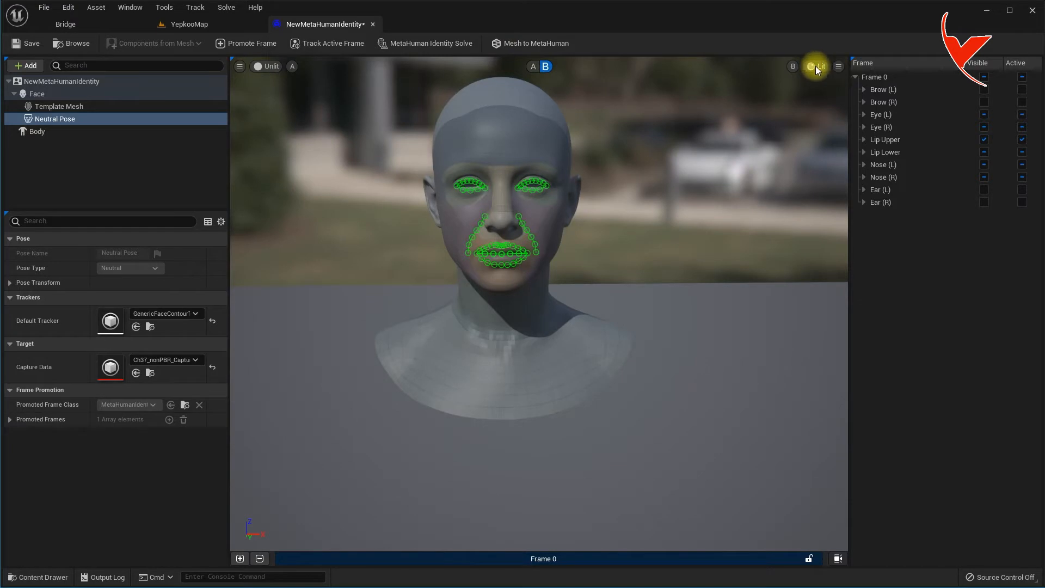
left_click(794, 67)
left_click(821, 96)
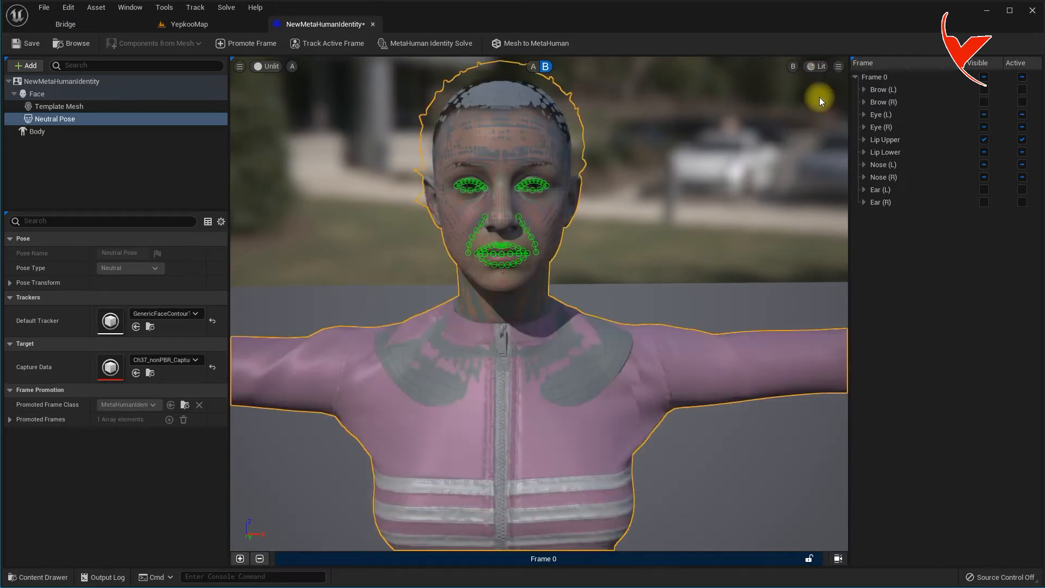
- Assign the second body type preset in the first row to the Body part and run Mesh to MetaHuman
left_click(532, 44)
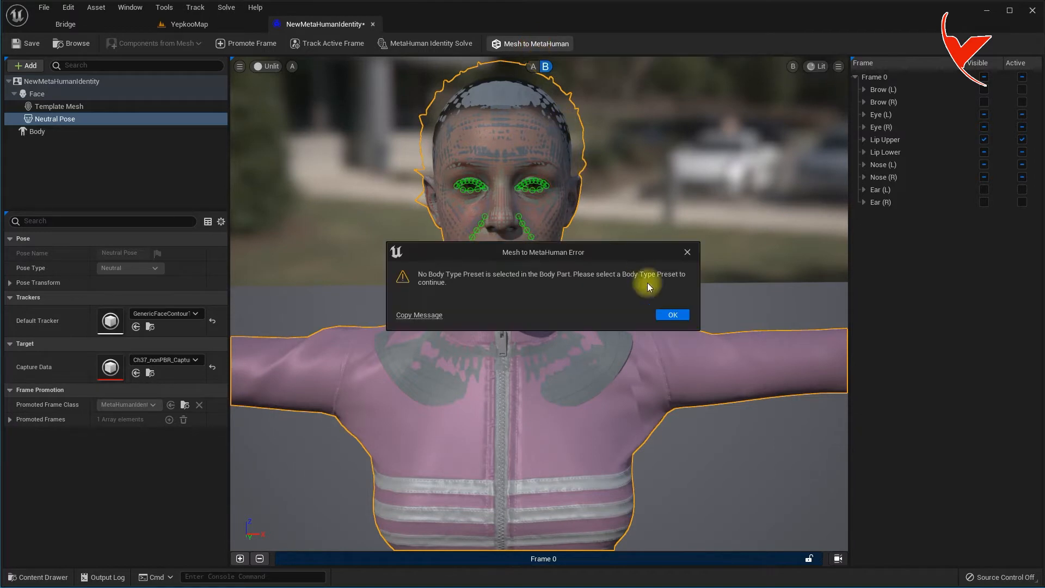
left_click(674, 316)
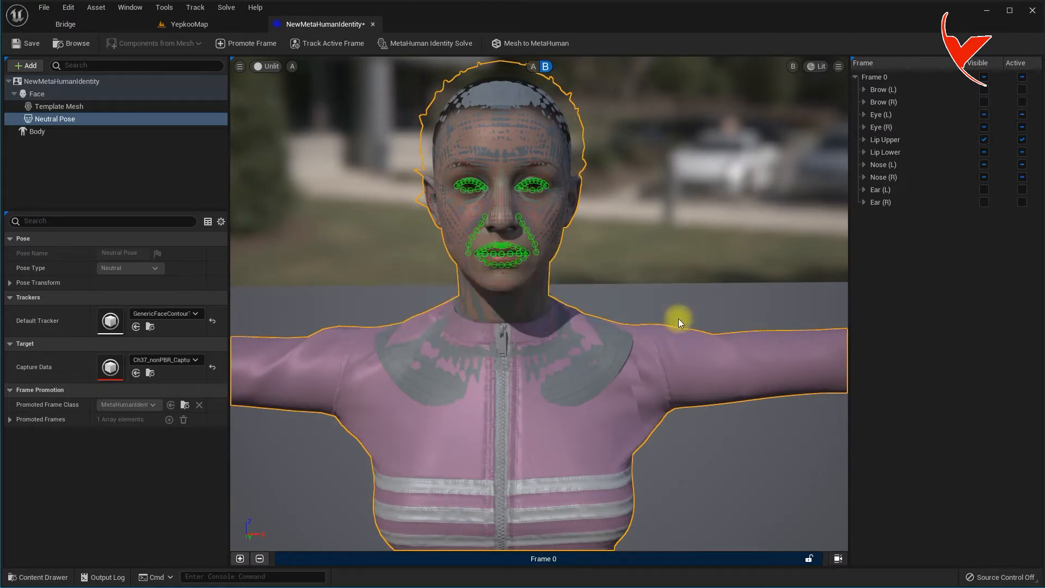
left_click(48, 128)
left_click(115, 303)
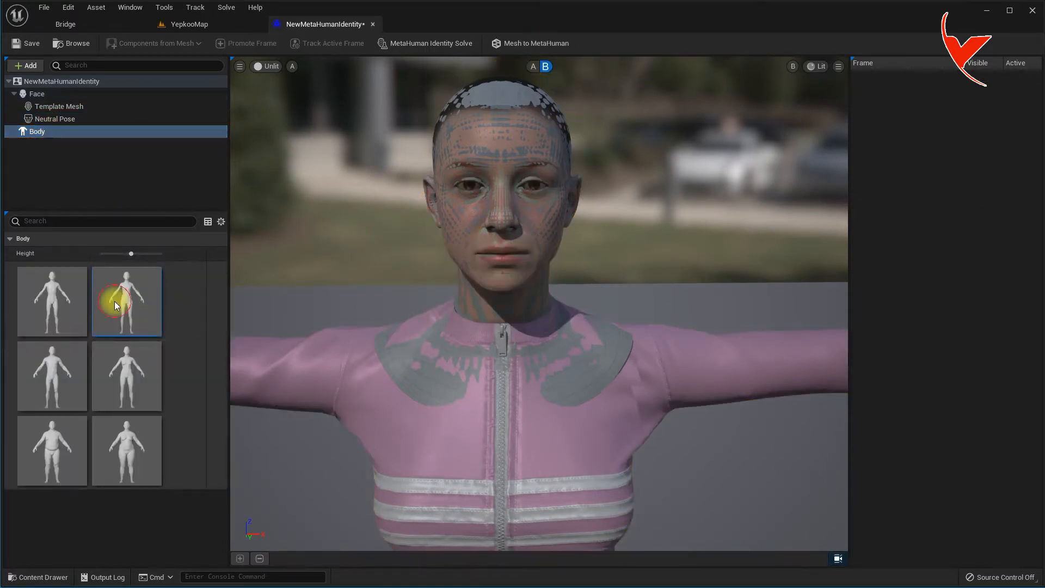
left_click(539, 48)
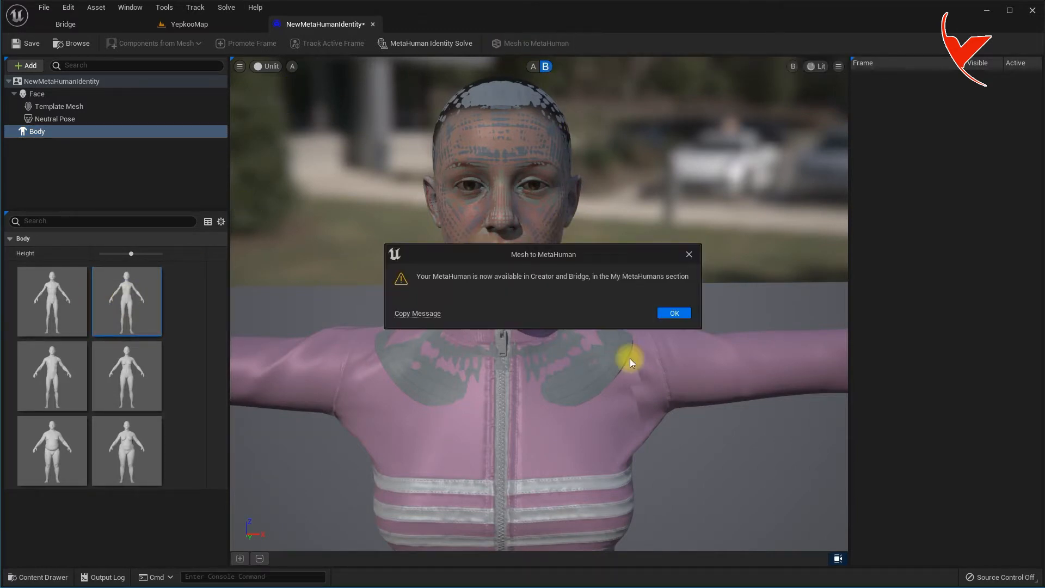
left_click(672, 311)
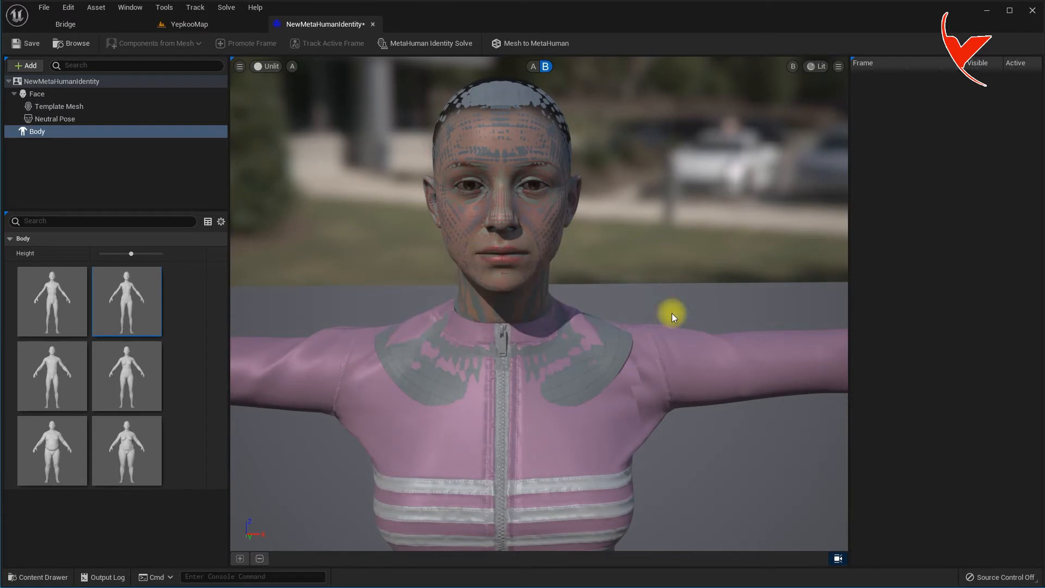
- Switch to Quixel Bridge and select NewMetaHumanIdentity among My MetaHumans
left_click(80, 24)
left_click(62, 243)
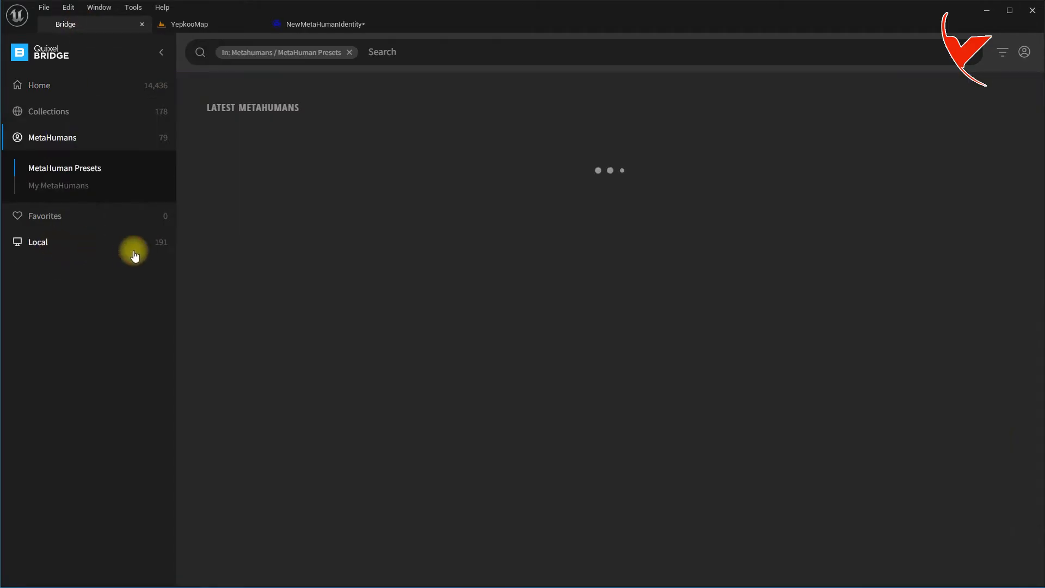
left_click(82, 186)
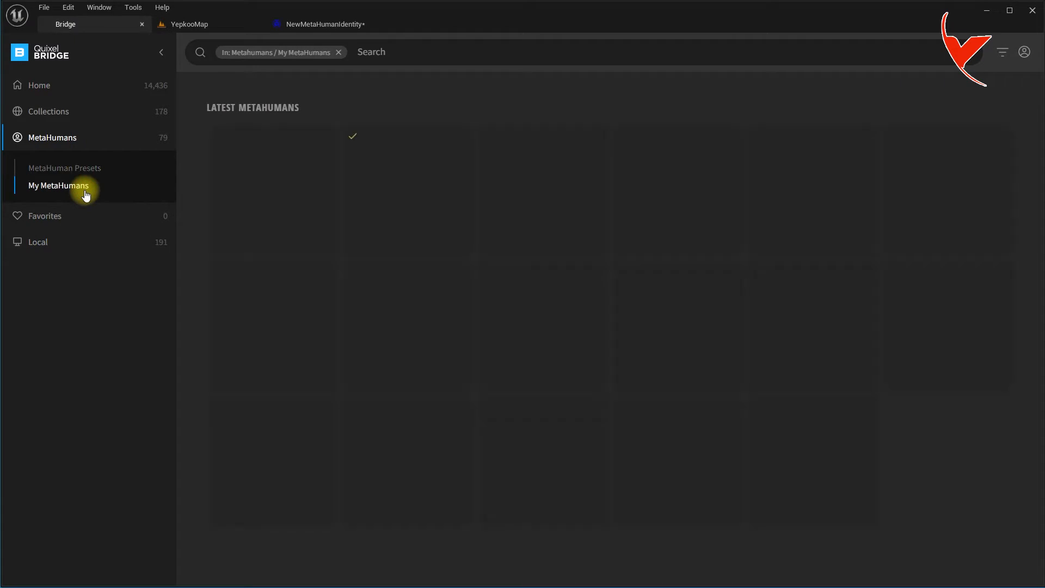
left_click(277, 172)
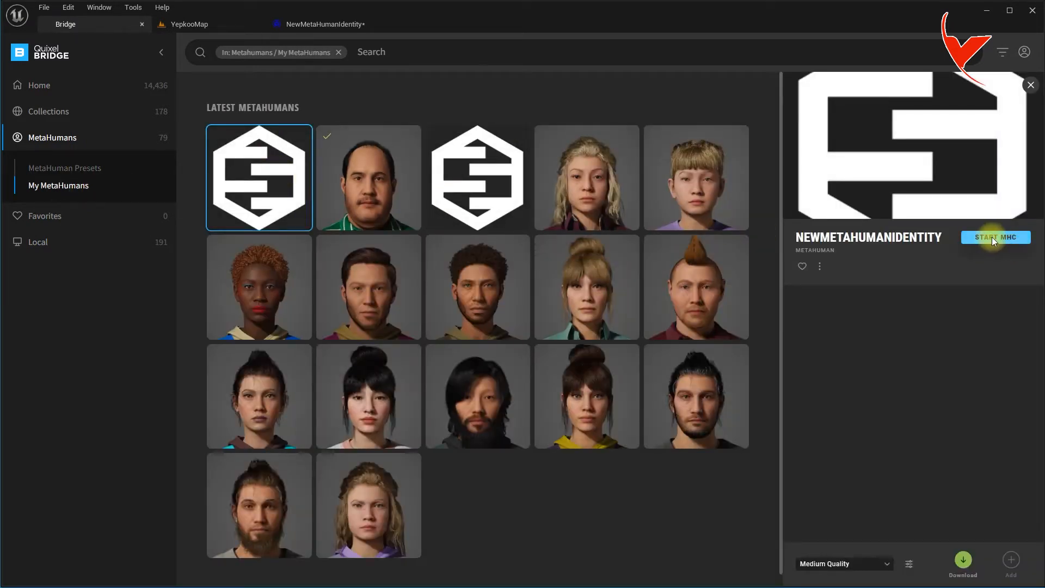
- Launch the latest MetaHuman Creator from Bridge and open NewMetaHumanIdentity for editing
left_click(992, 237)
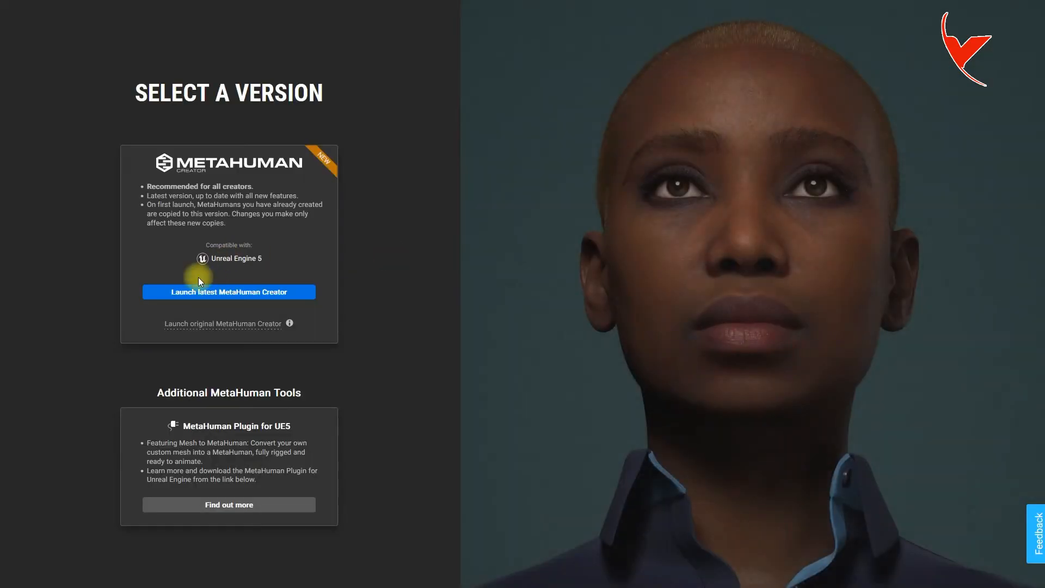
left_click(256, 292)
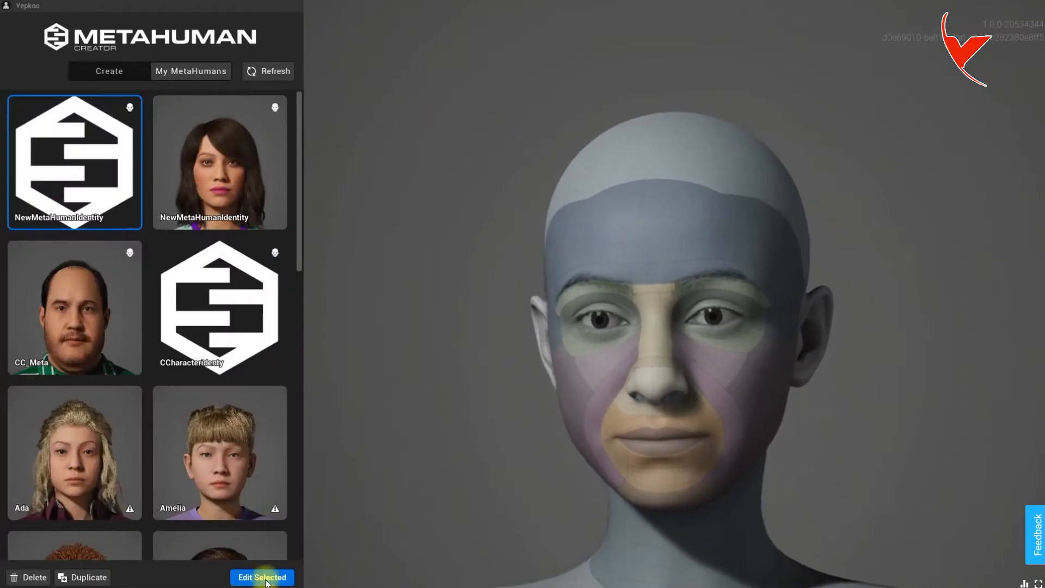
left_click(262, 571)
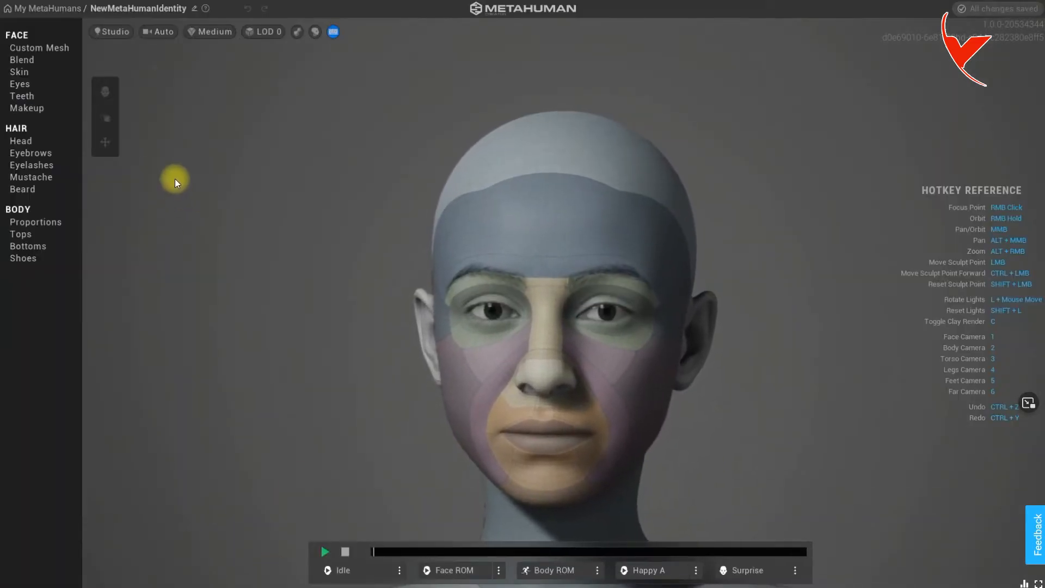
- Assign a light skin color with U 0.33 and V 0.43, and set the skin texture to 0.1197
left_click(32, 71)
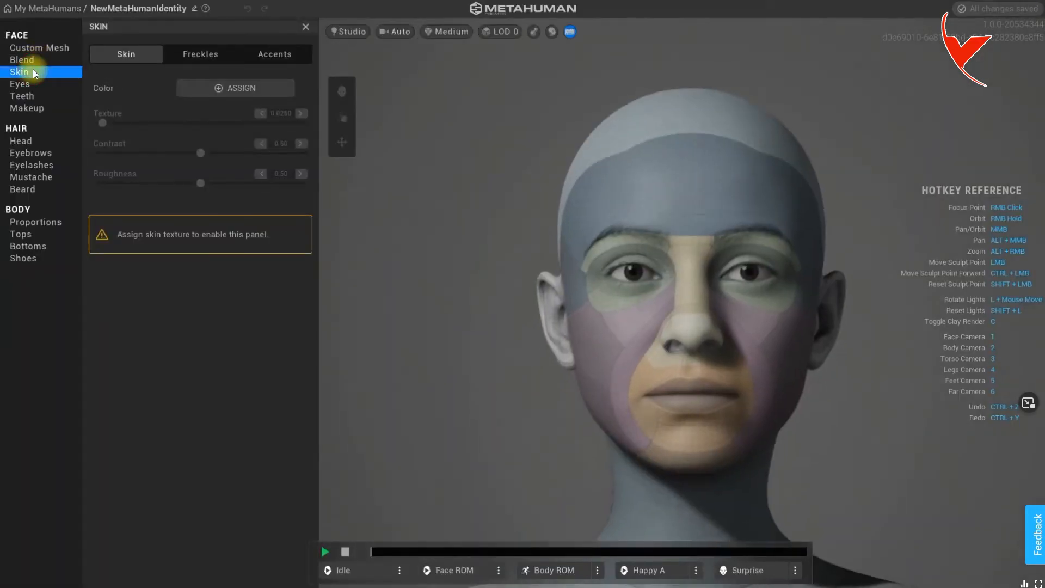
left_click(207, 84)
left_click(292, 122)
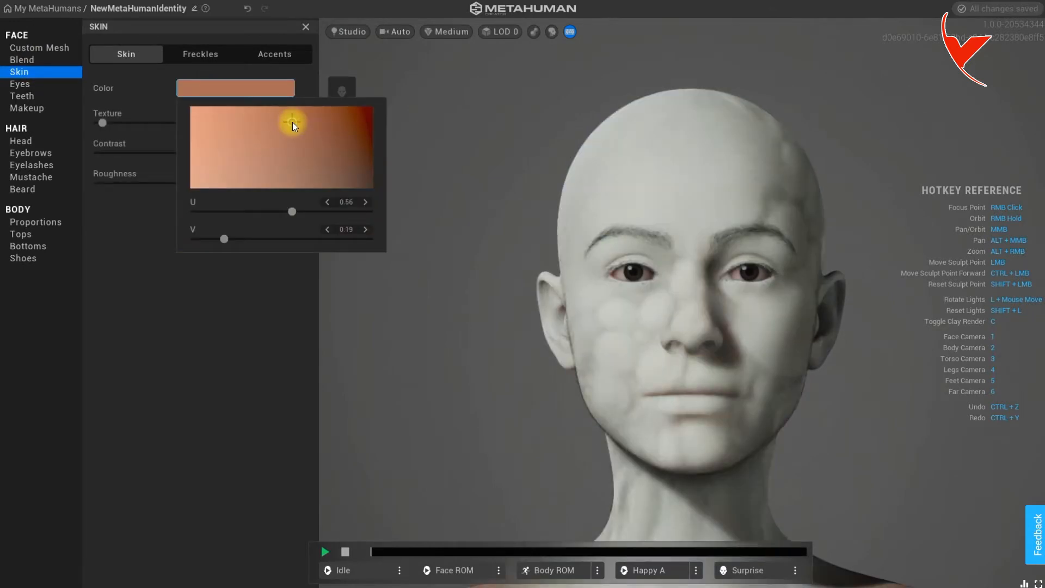
left_click(240, 133)
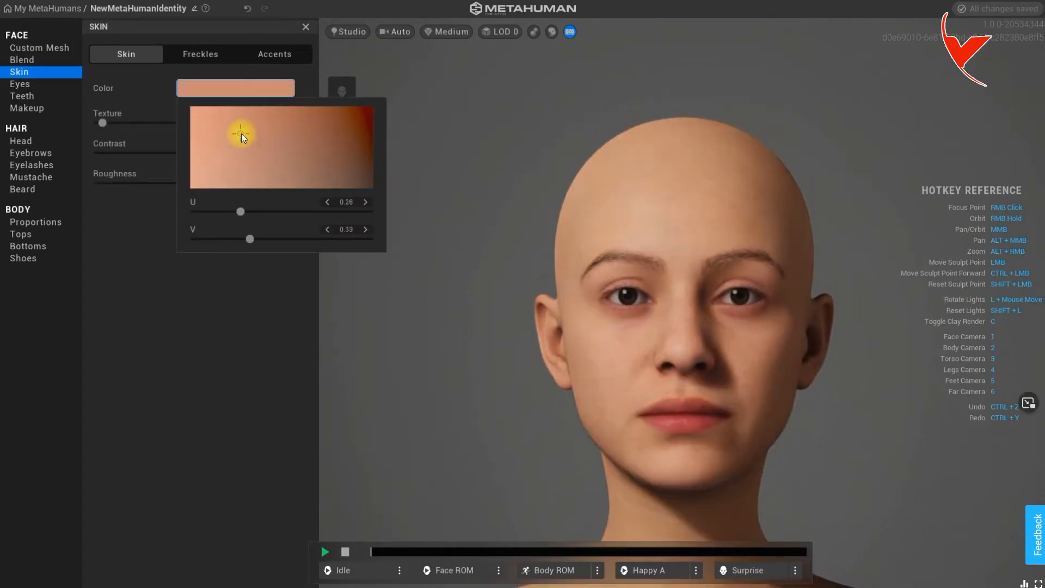
left_click(250, 142)
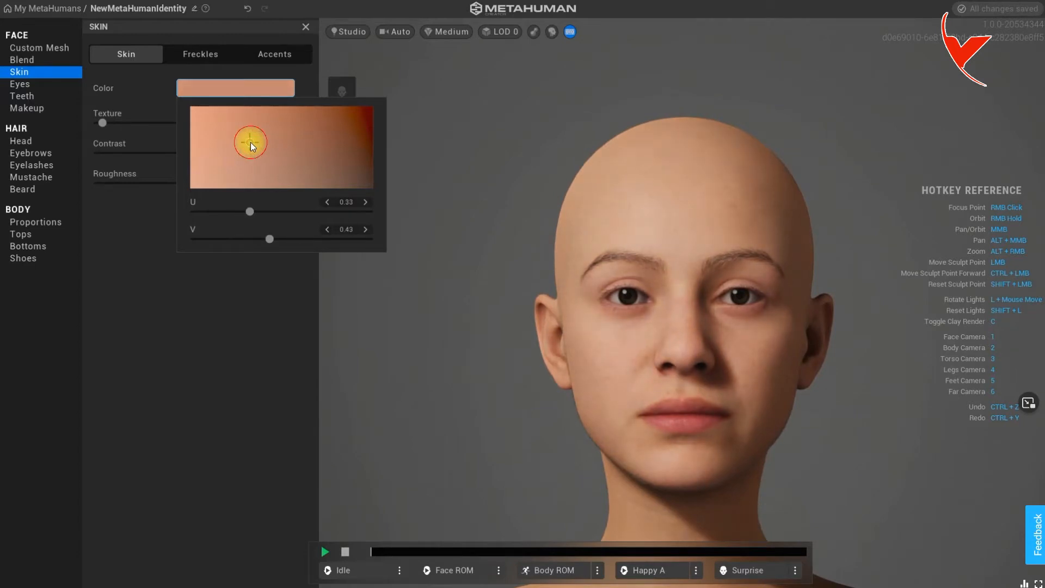
left_click(213, 91)
mouse_move(102, 123)
left_mouse_down()
mouse_move(137, 123)
mouse_move(122, 127)
left_mouse_up()
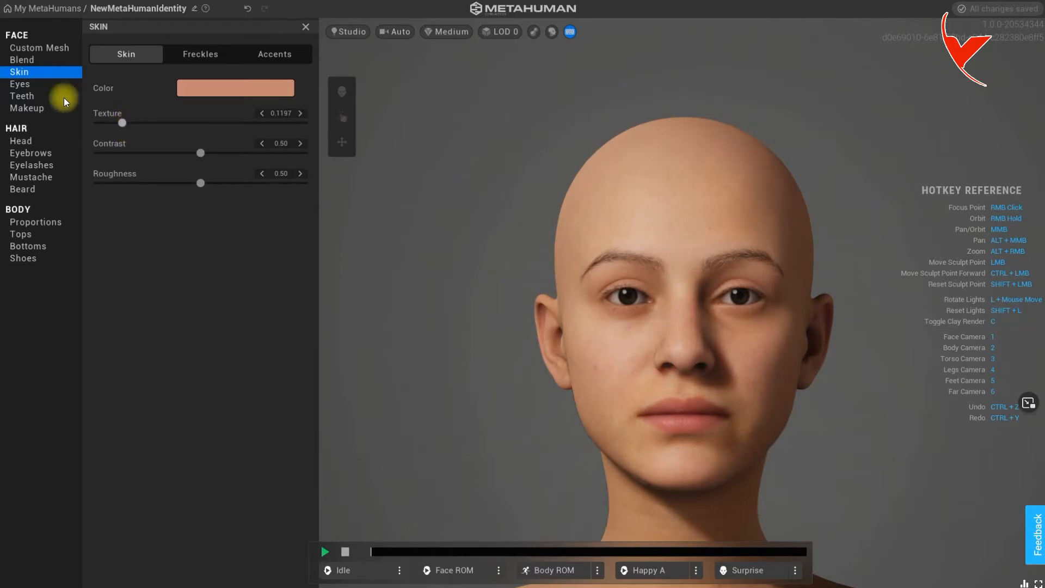
- Apply eye Preset 005 to the MetaHuman
left_click(34, 83)
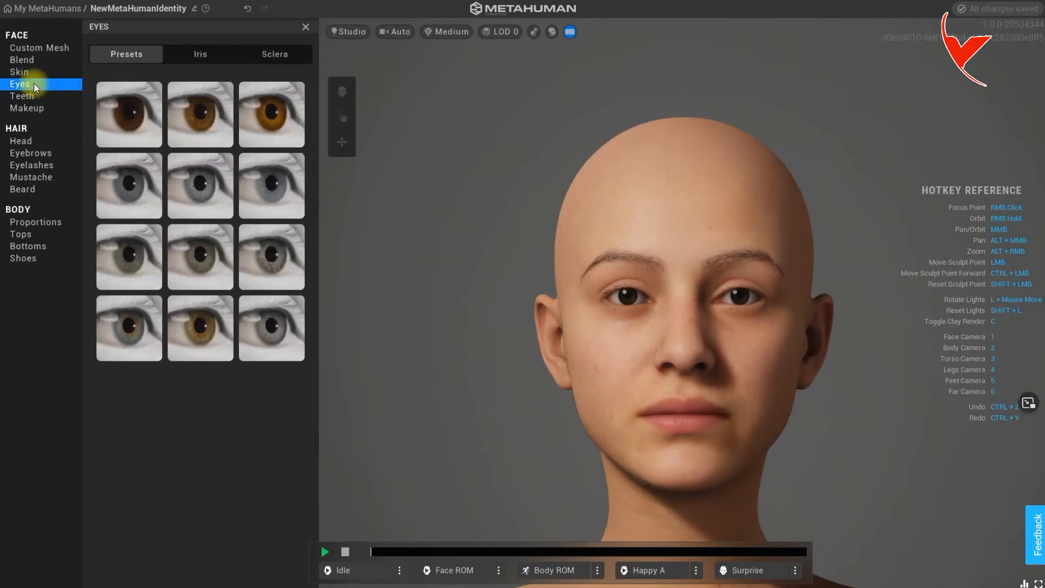
left_click(178, 177)
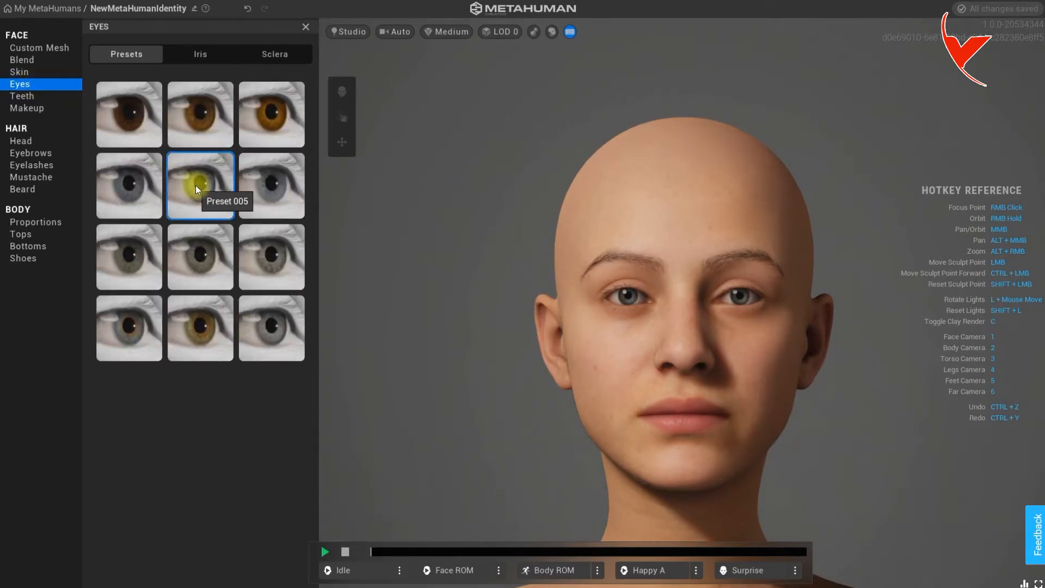
- Unlock the custom mesh for editing without duplicating the character, and set the outer mouth region's influence to 1.0
left_click(43, 49)
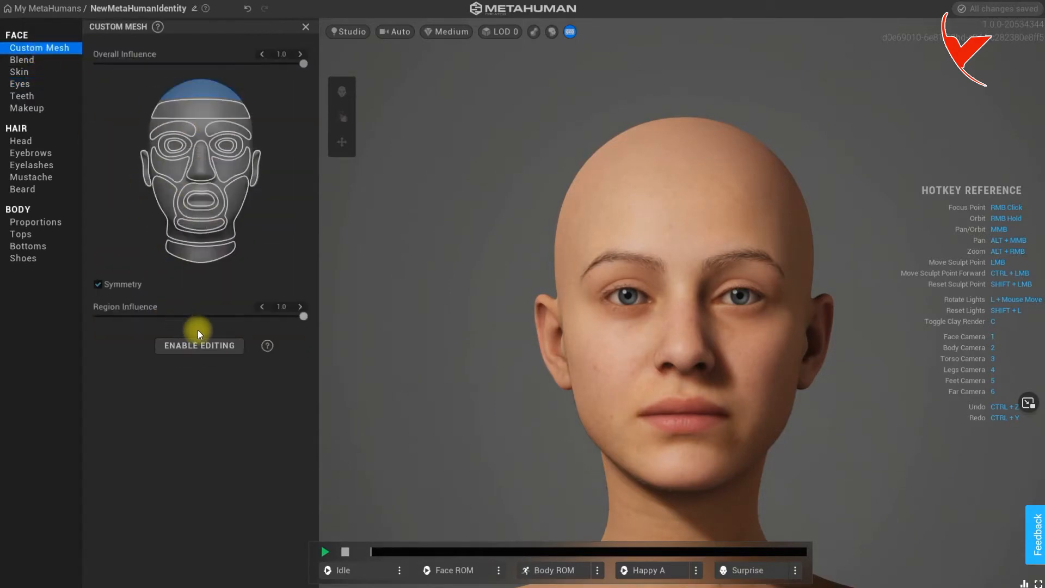
left_click(200, 345)
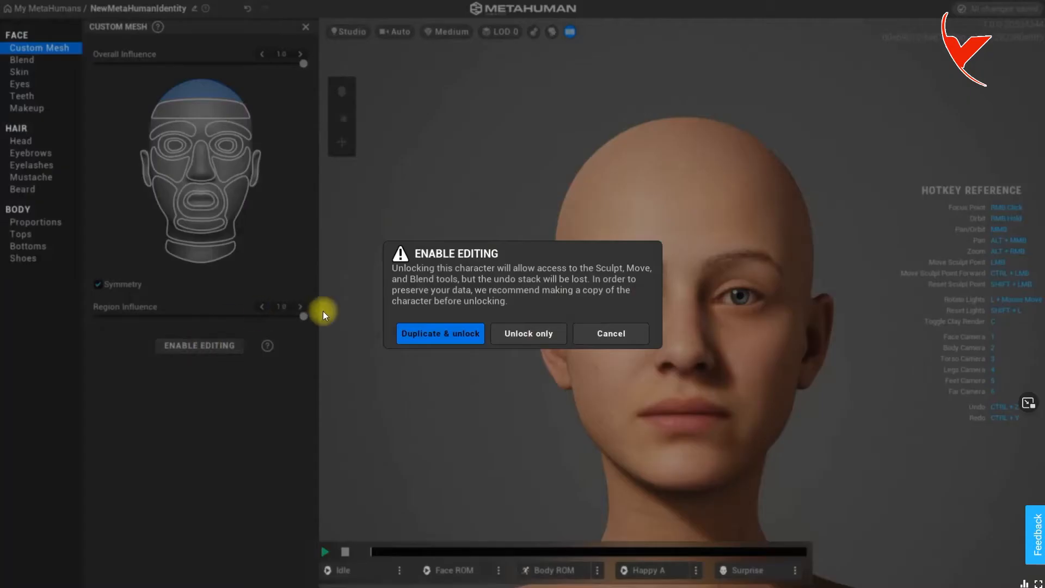
left_click(520, 332)
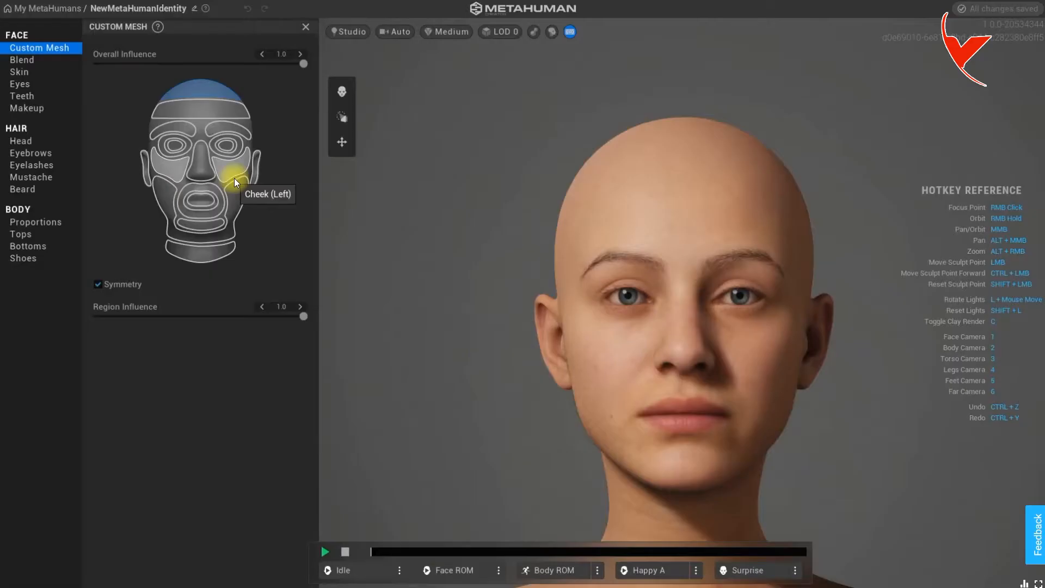
left_click(211, 212)
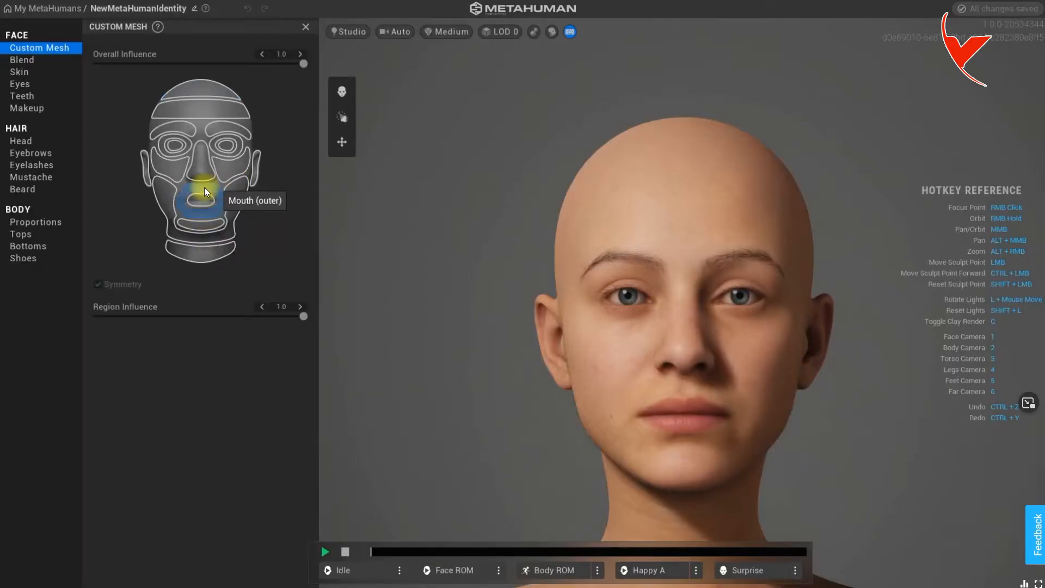
left_click_drag(302, 319, 322, 308)
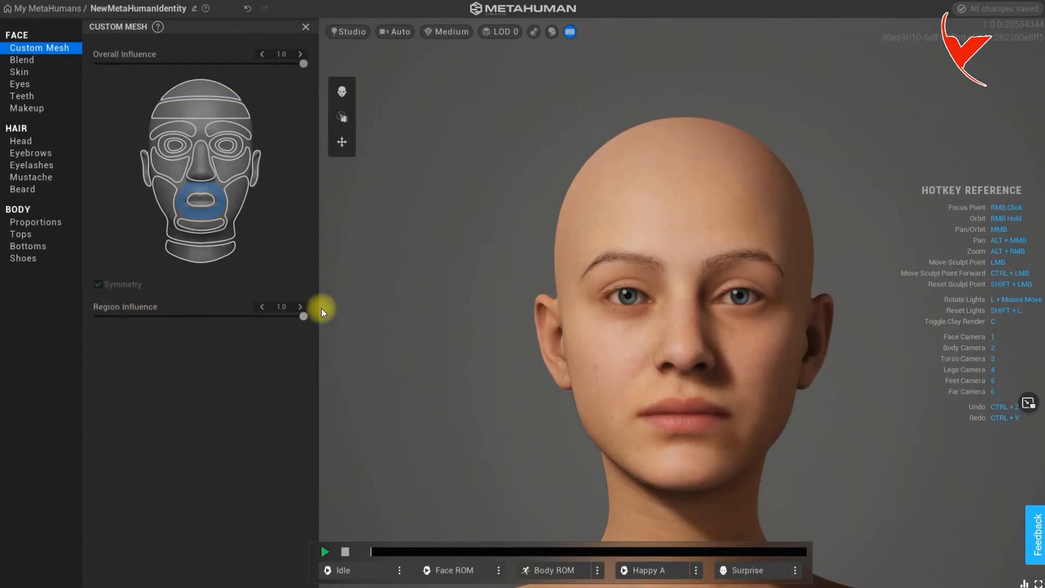
- Fill the three blend slots with the short-haired blond, the dark-haired woman and the short curly-haired face presets
left_click(42, 59)
left_click_drag(250, 389, 196, 84)
scroll(246, 377, "down", 2)
scroll(246, 380, "down", 5)
left_click_drag(256, 376, 274, 206)
scroll(278, 407, "down", 5)
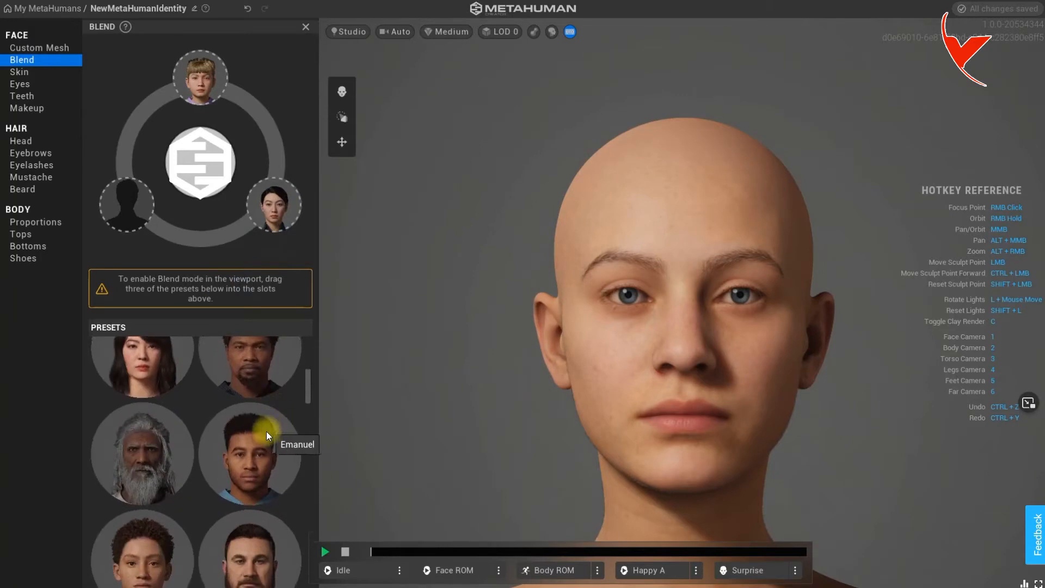
scroll(266, 431, "down", 3)
left_click_drag(155, 393, 133, 201)
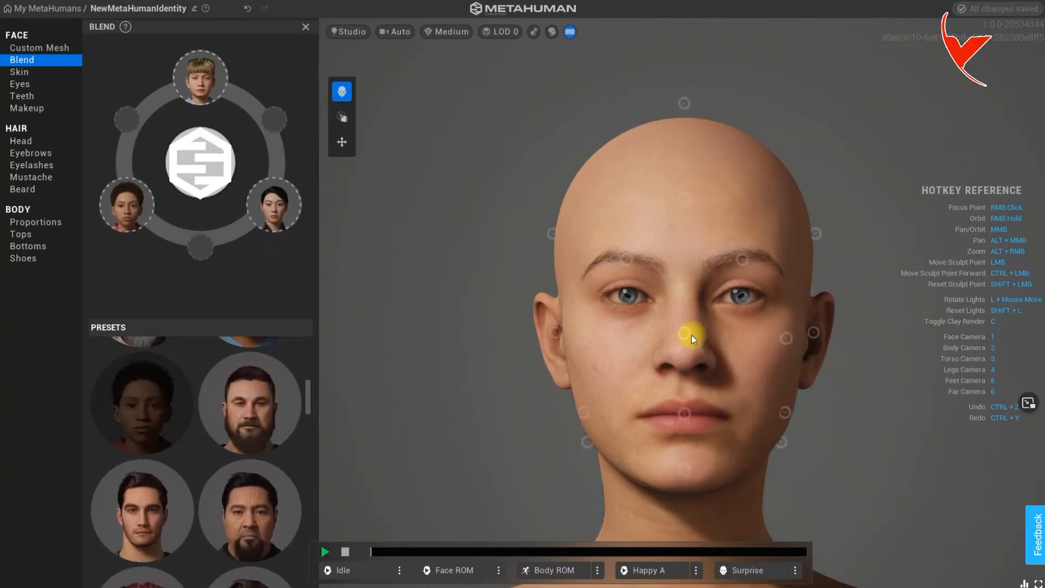
- Blend the nose and chin shapes of the face toward the assigned presets
mouse_move(686, 335)
left_mouse_down()
mouse_move(684, 348)
mouse_move(623, 378)
mouse_move(591, 378)
mouse_move(671, 357)
mouse_move(772, 400)
mouse_move(686, 219)
left_mouse_up()
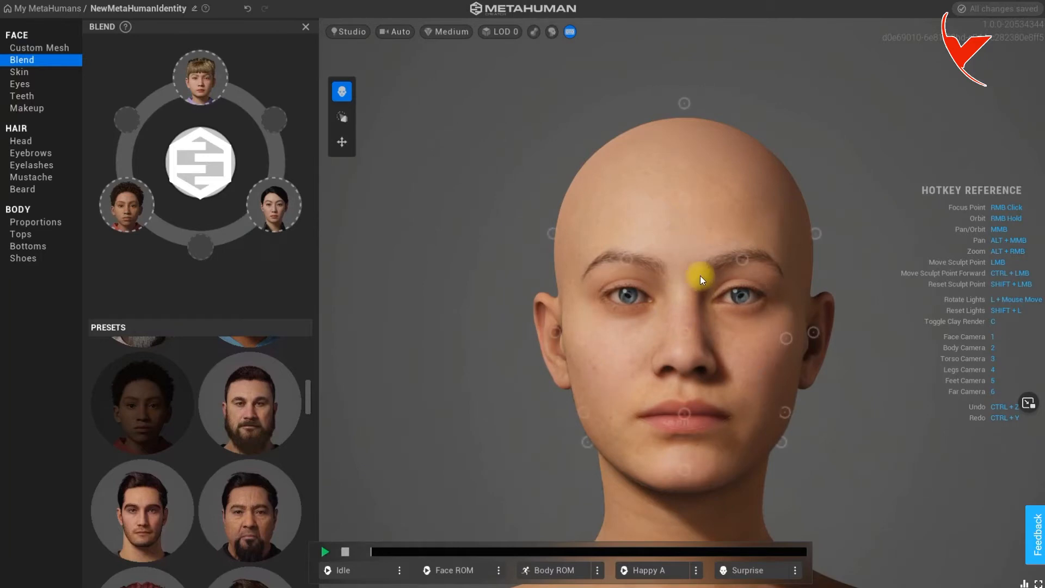
mouse_move(684, 470)
left_mouse_down()
mouse_move(766, 519)
mouse_move(594, 530)
mouse_move(657, 445)
mouse_move(680, 374)
mouse_move(596, 527)
mouse_move(786, 530)
left_mouse_up()
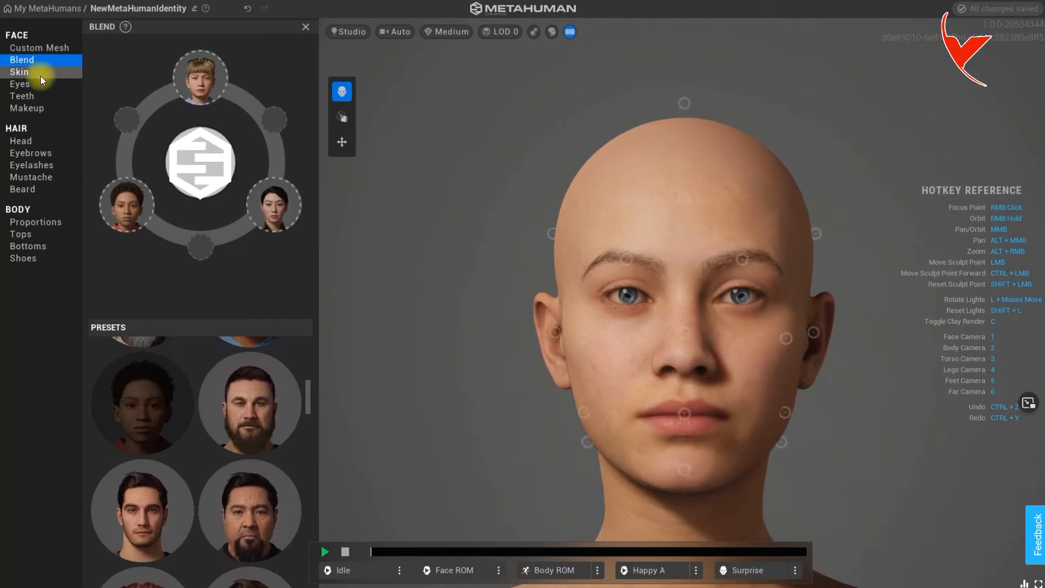
- Apply foundation makeup, try a few shades, and choose the swatch in the center of the palette
left_click(42, 111)
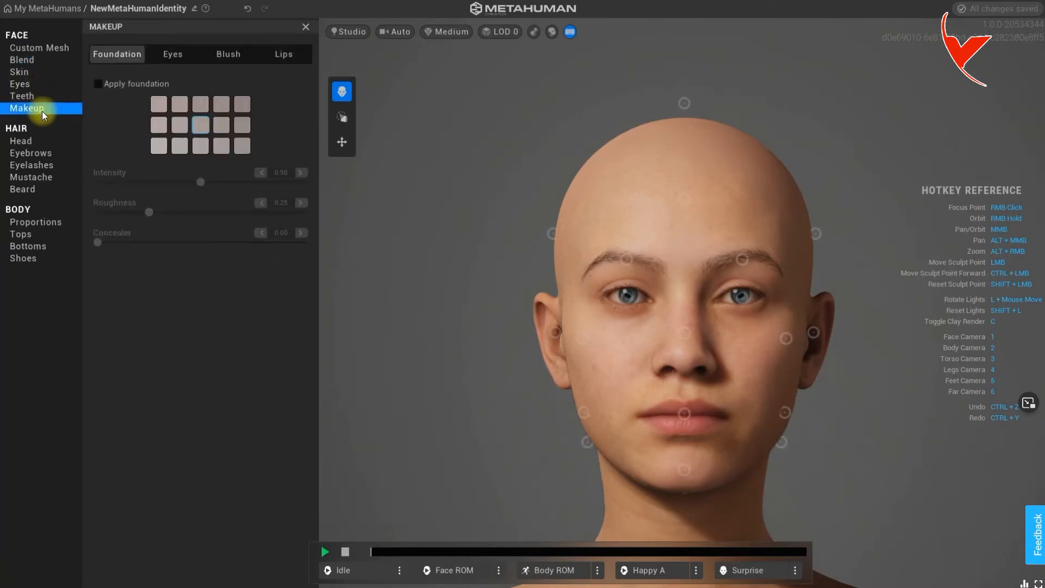
left_click(97, 84)
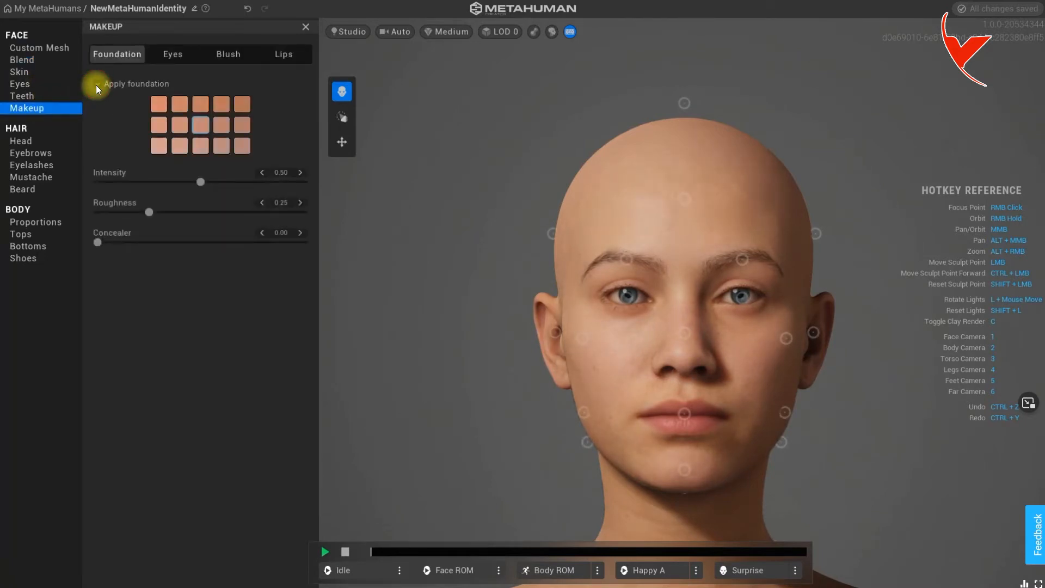
left_click(200, 145)
left_click(235, 109)
left_click(200, 127)
- Apply the winged eyeliner eye makeup style with a custom pink color of hex F736FF
left_click(177, 52)
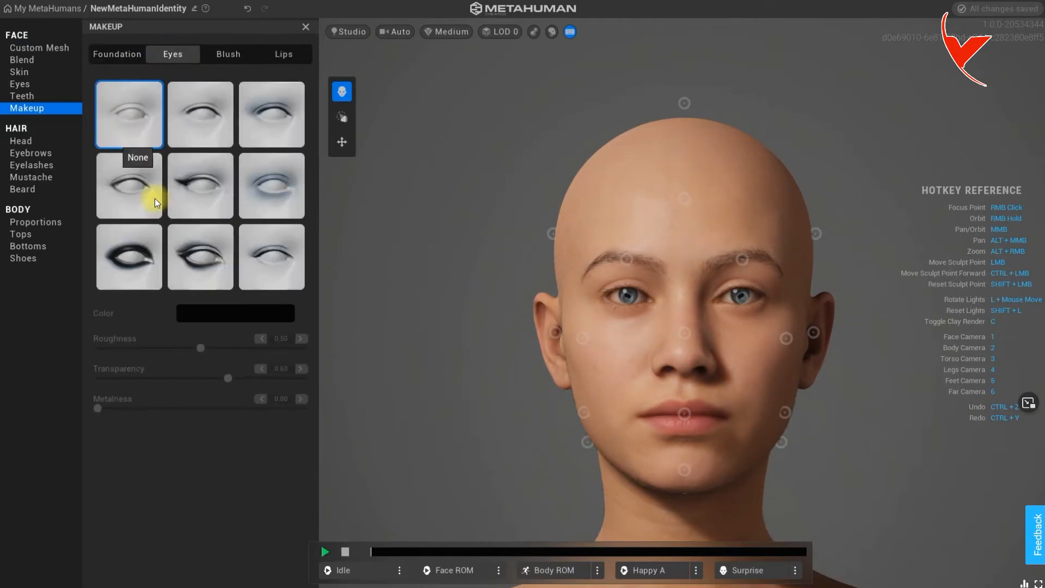
left_click(276, 185)
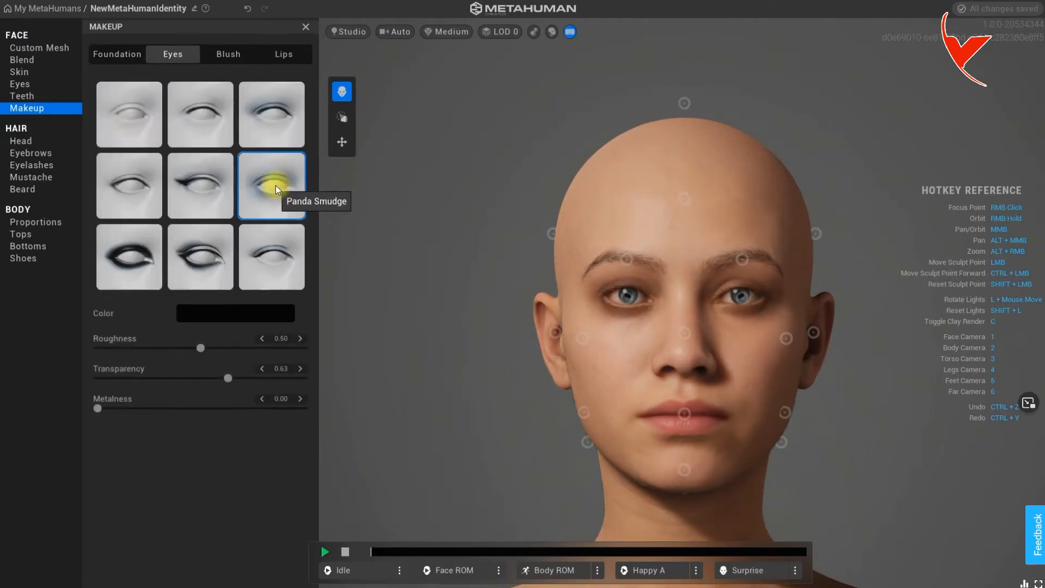
left_click(206, 184)
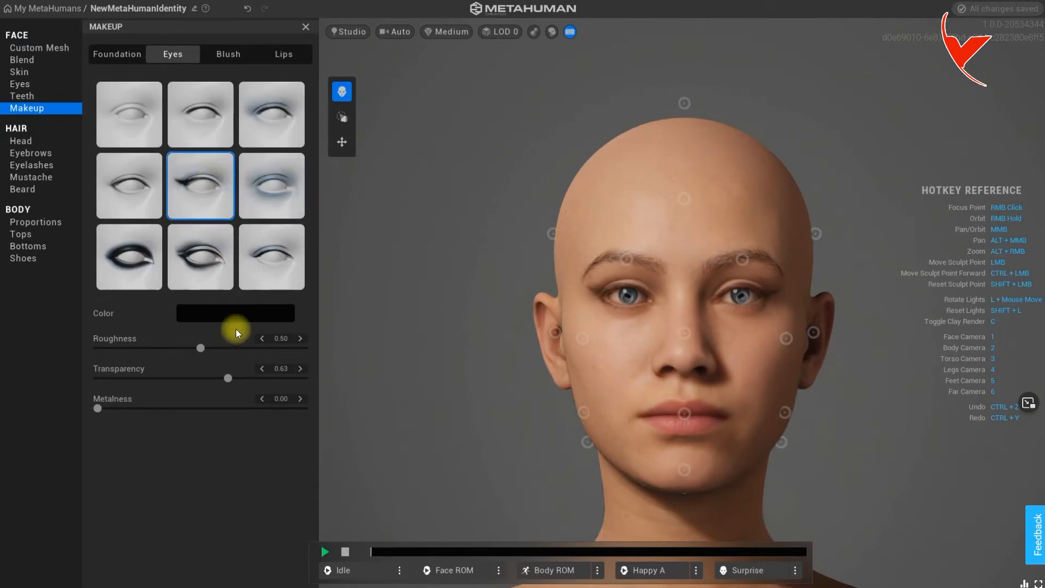
left_click(229, 312)
left_click_drag(292, 374, 341, 392)
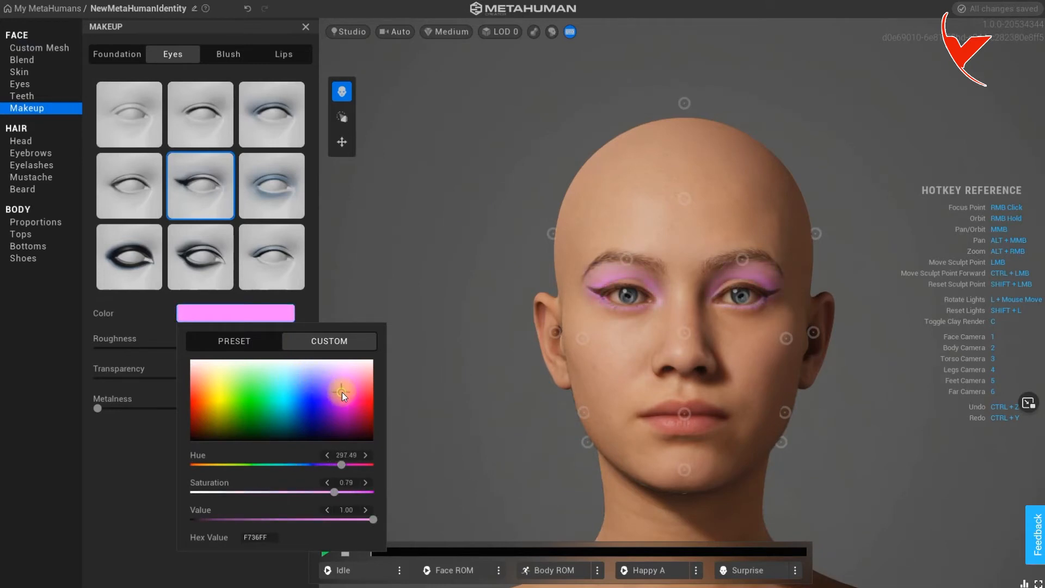
- Apply the blush that curves low across the cheeks and the Cupid lip makeup in a custom bright pink
left_click(226, 58)
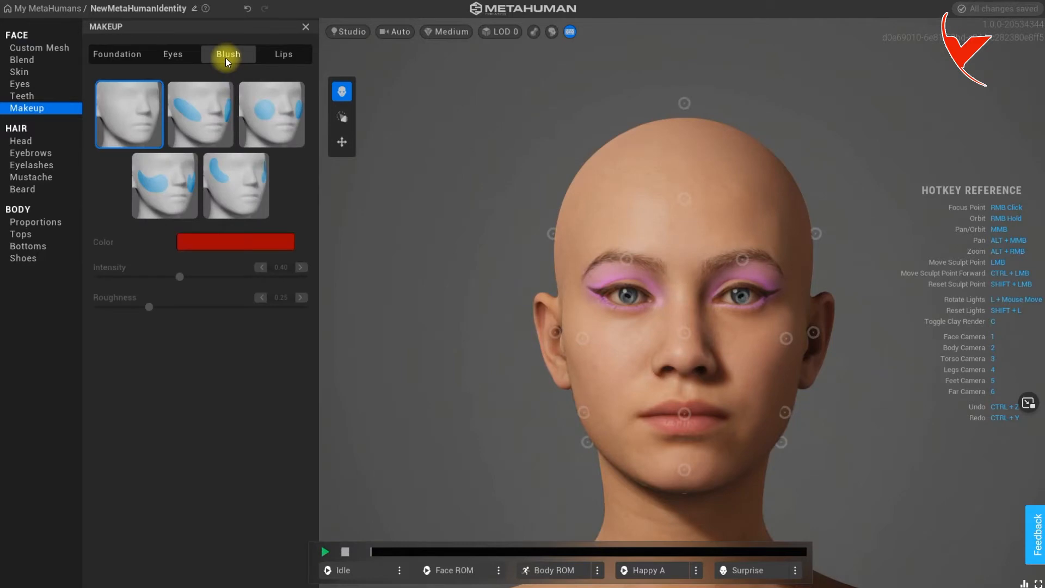
left_click(158, 188)
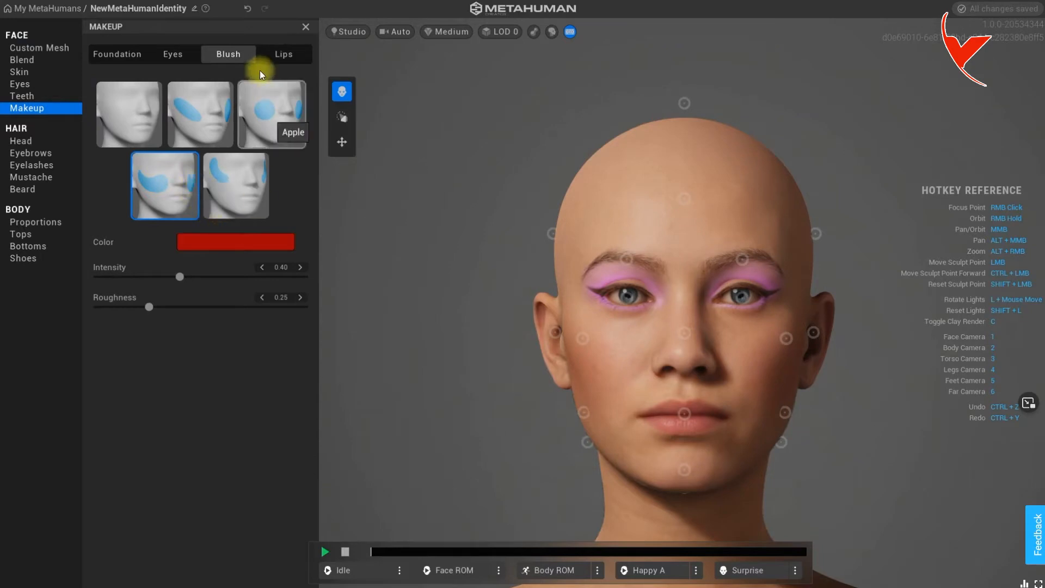
left_click(267, 56)
left_click(210, 188)
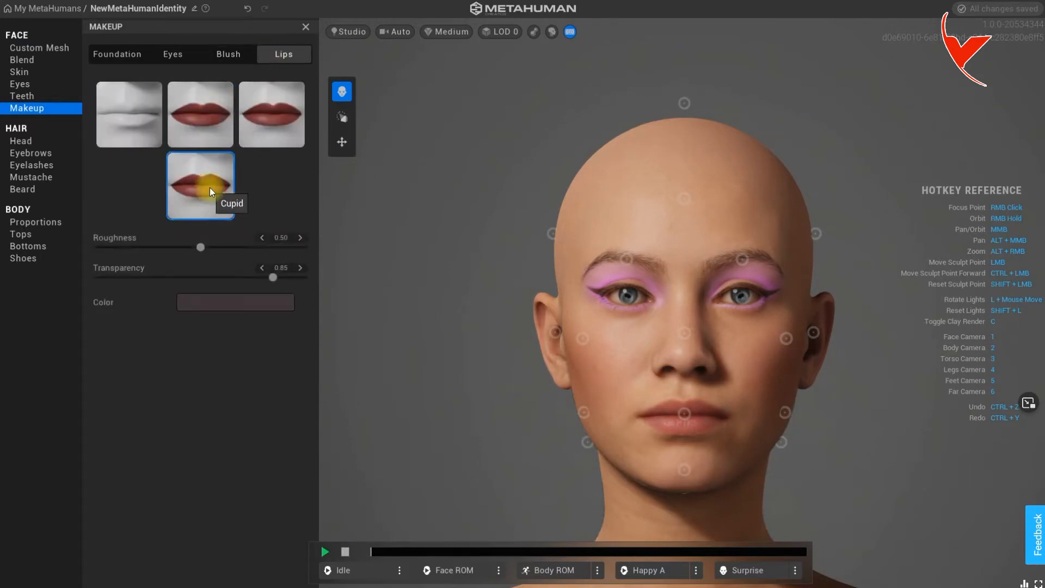
left_click(222, 300)
mouse_move(342, 385)
left_mouse_down()
mouse_move(351, 409)
mouse_move(346, 390)
left_mouse_up()
left_click(118, 192)
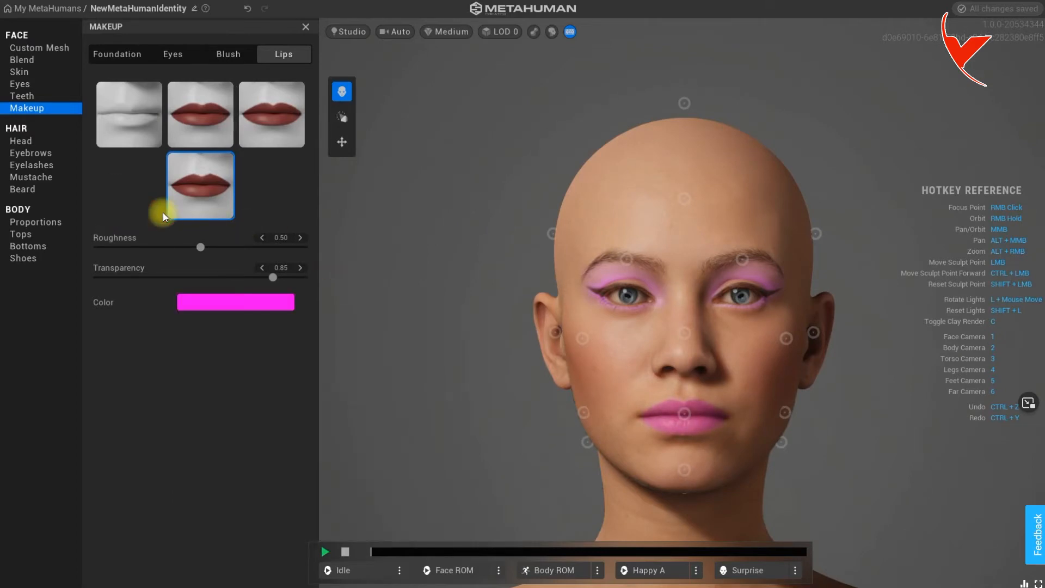
- Give the head the high bun hairstyle with full bangs and color the hair medium brown
left_click(34, 139)
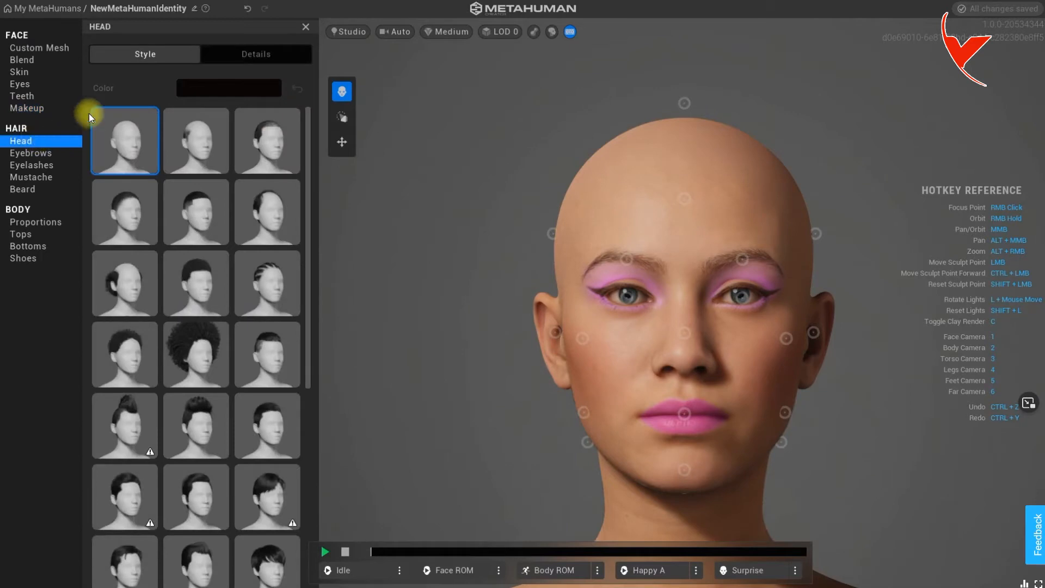
scroll(308, 151, "down", 6)
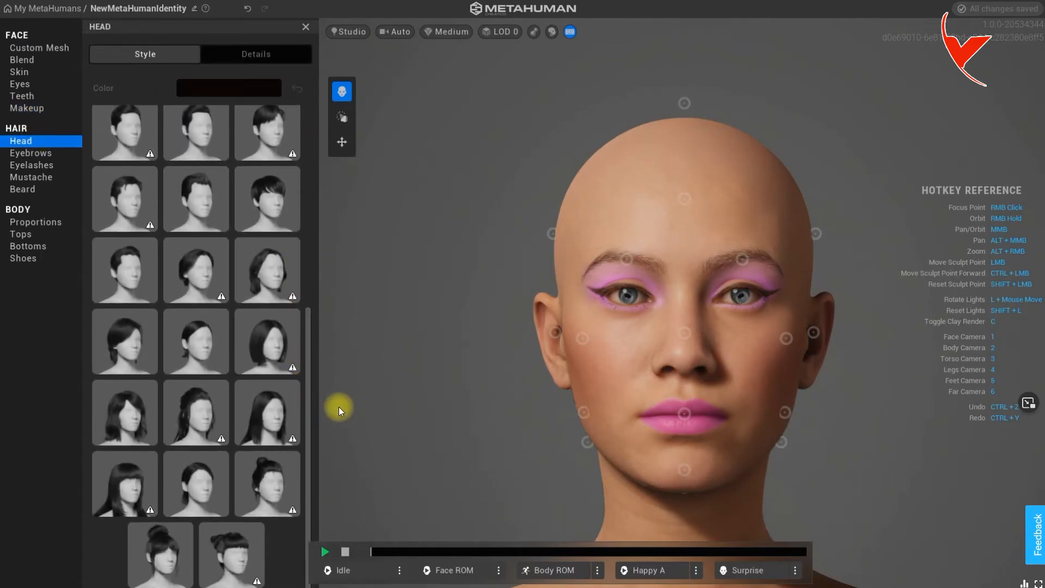
left_click(167, 555)
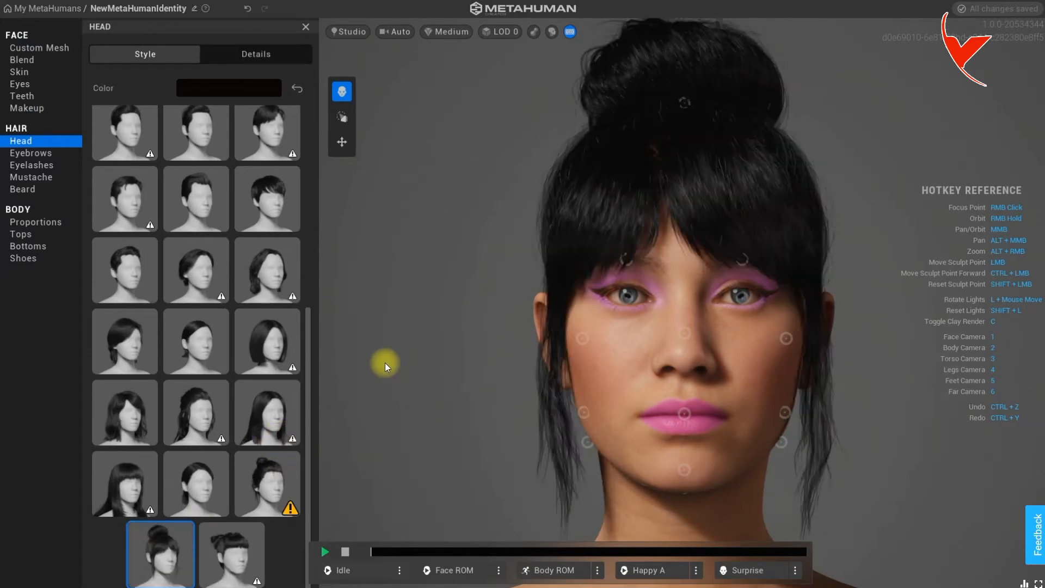
right_click_drag(426, 366, 472, 379)
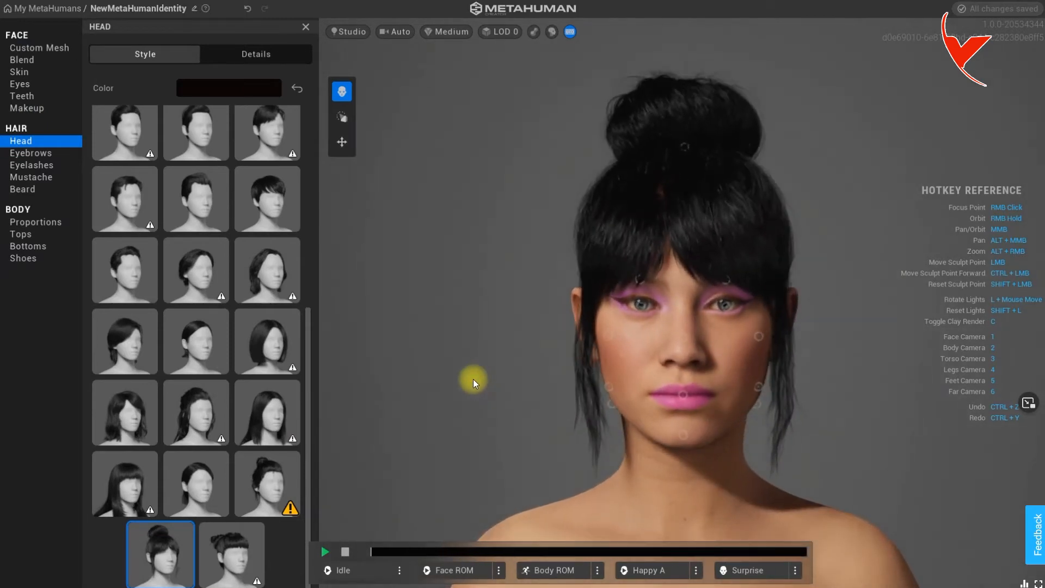
left_click(197, 87)
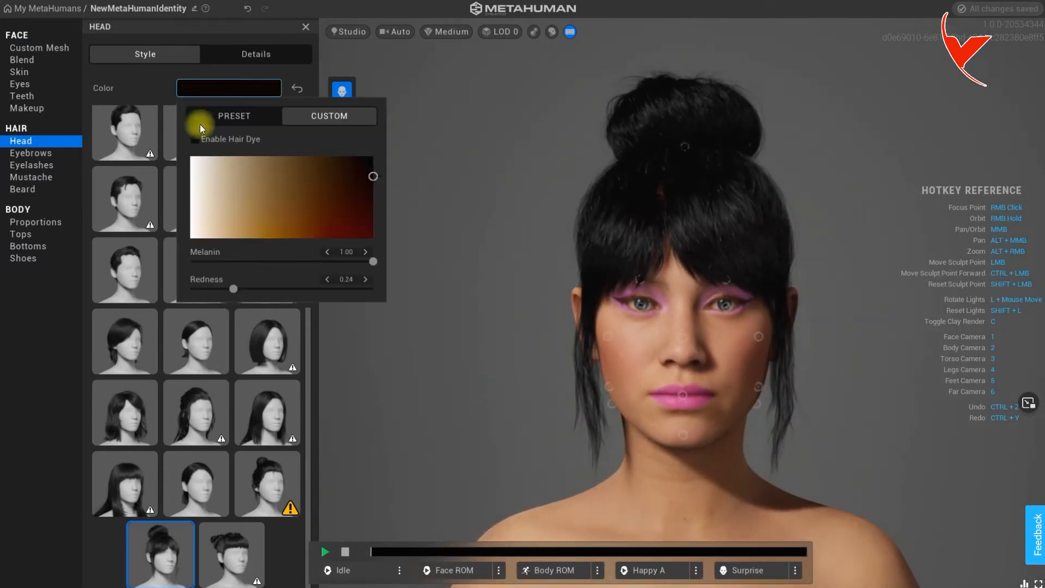
left_click_drag(271, 164, 306, 157)
left_click(158, 77)
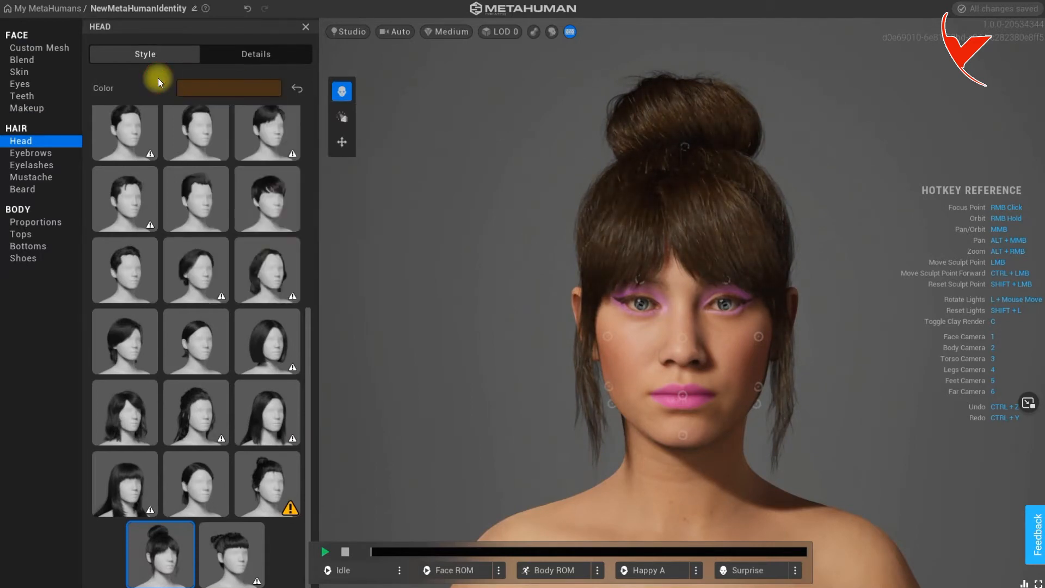
- Change the eyebrow style to Short Flat Thin Eyebrows
left_click(51, 148)
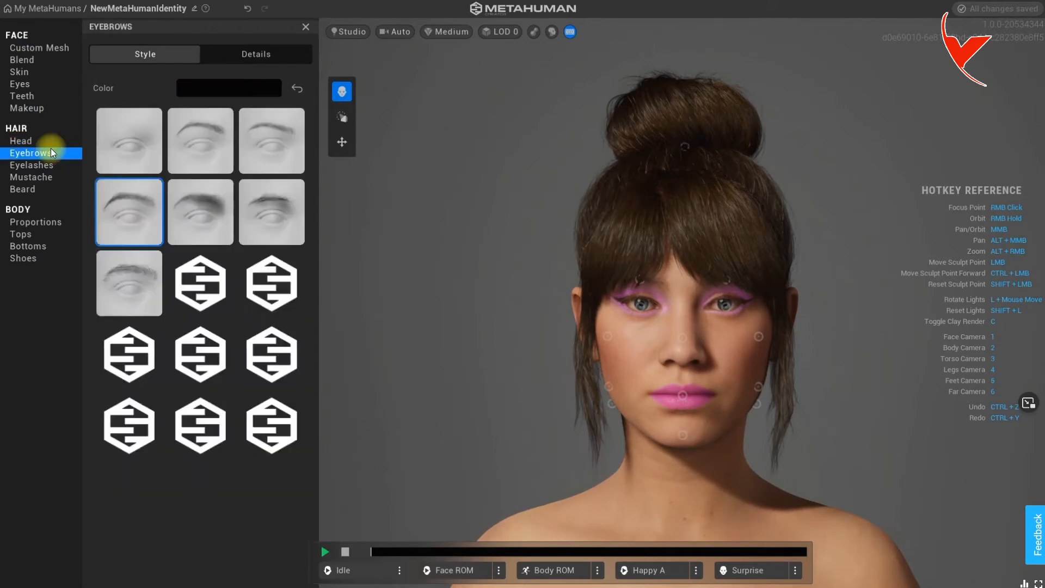
left_click(265, 230)
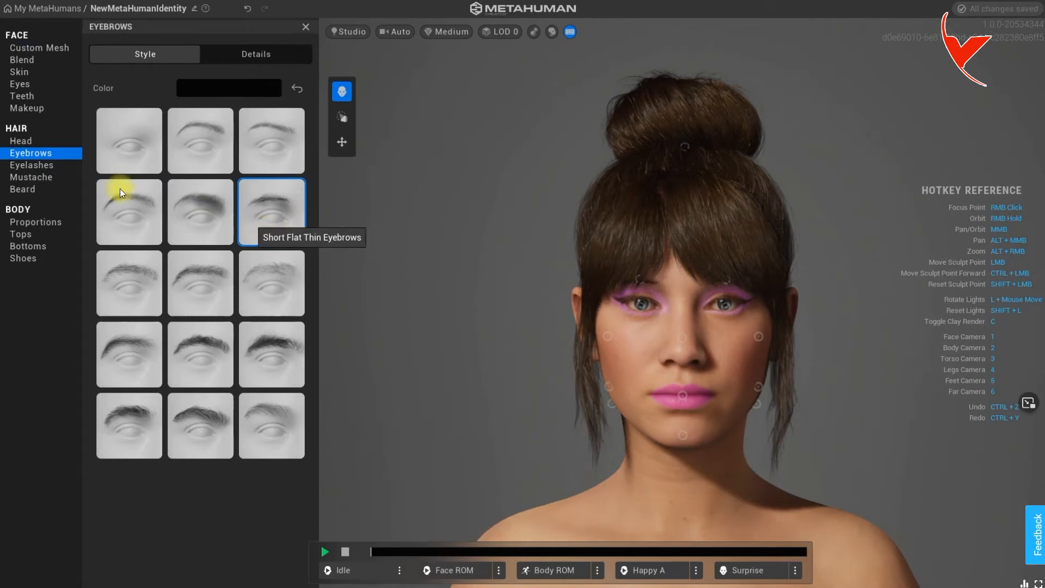
- Apply the thick, dense eyelash style with a custom brown color of melanin 0.53 and redness 0.02
left_click(56, 171)
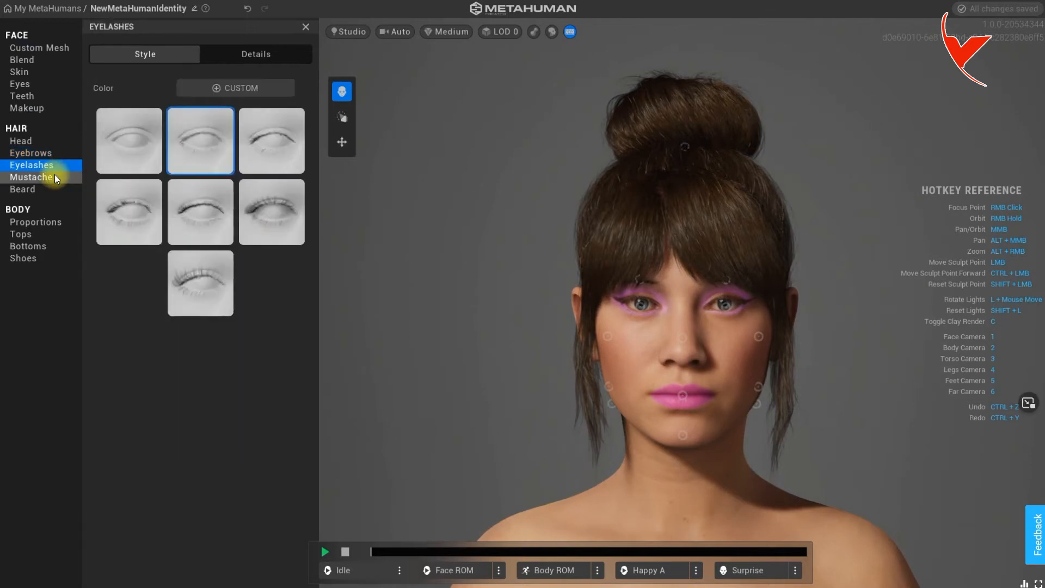
left_click(280, 216)
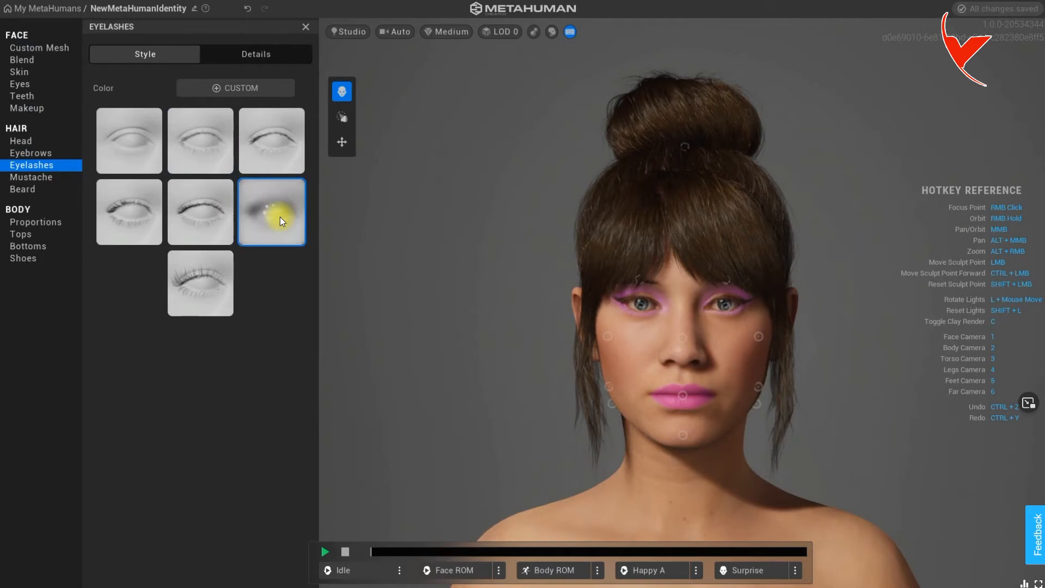
left_click(202, 85)
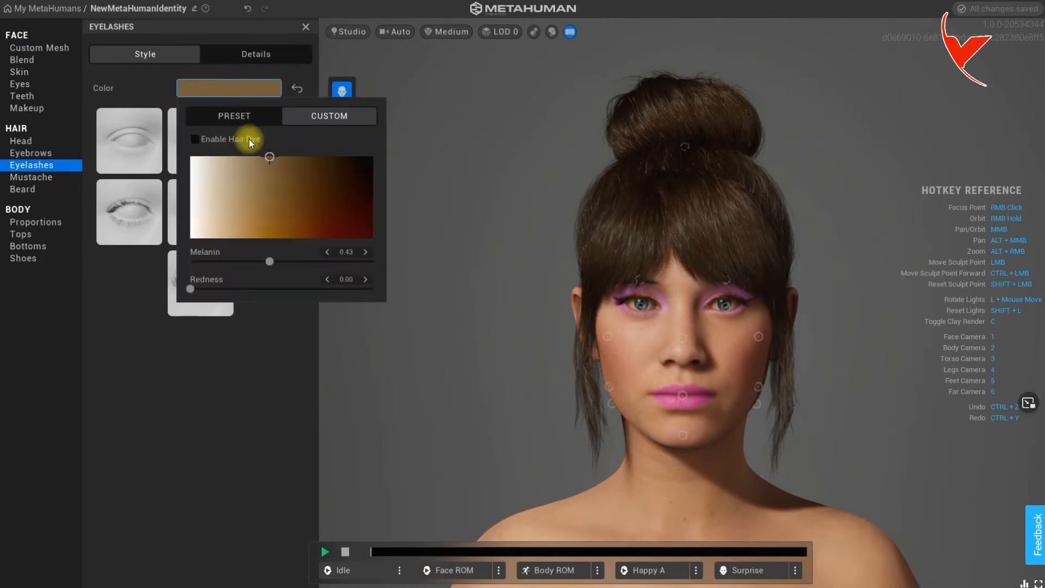
mouse_move(279, 162)
left_mouse_down()
mouse_move(335, 179)
mouse_move(348, 221)
mouse_move(336, 207)
mouse_move(215, 165)
mouse_move(302, 190)
mouse_move(330, 170)
mouse_move(261, 159)
left_mouse_up()
left_click(289, 160)
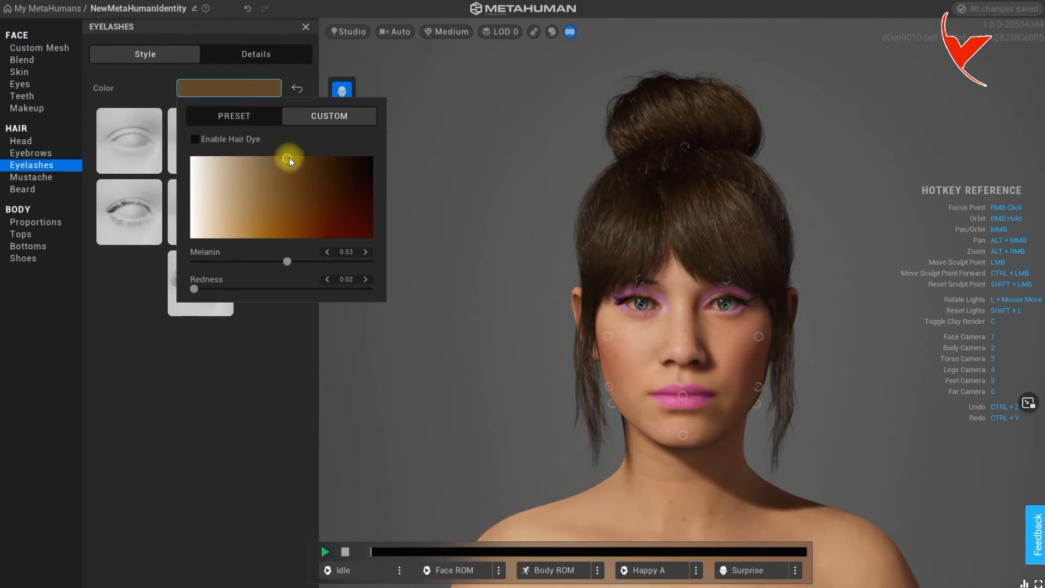
left_click(243, 60)
- Leave the mustache unset and dress the character in the Hoodie top
left_click(49, 177)
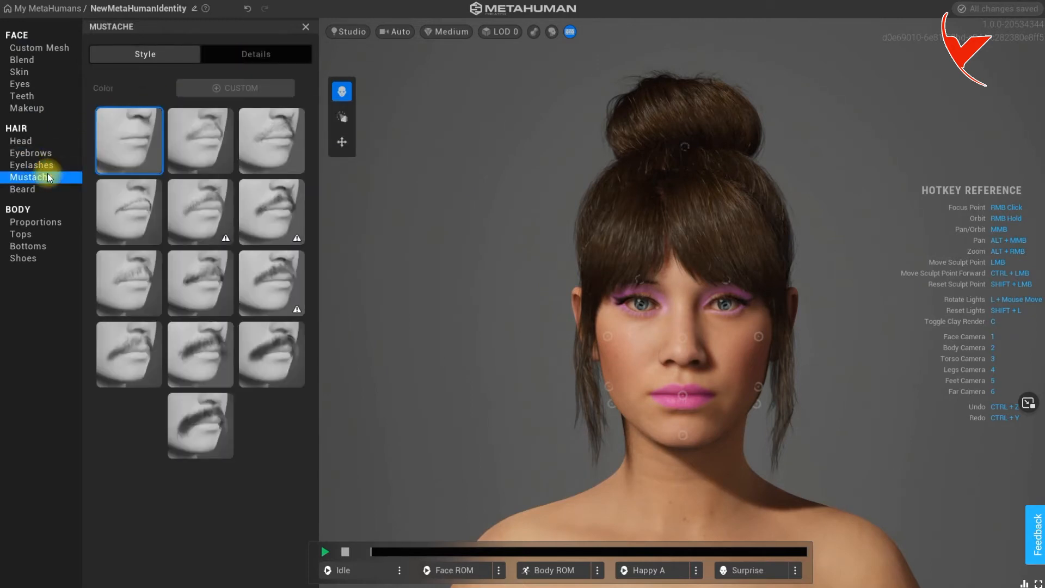
left_click(39, 235)
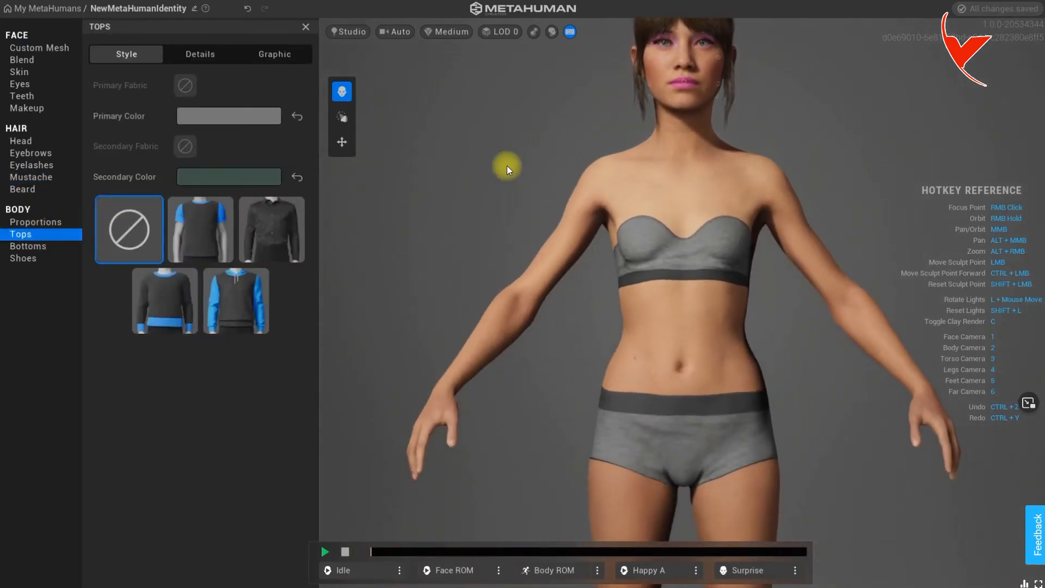
middle_click_drag(515, 178, 434, 292)
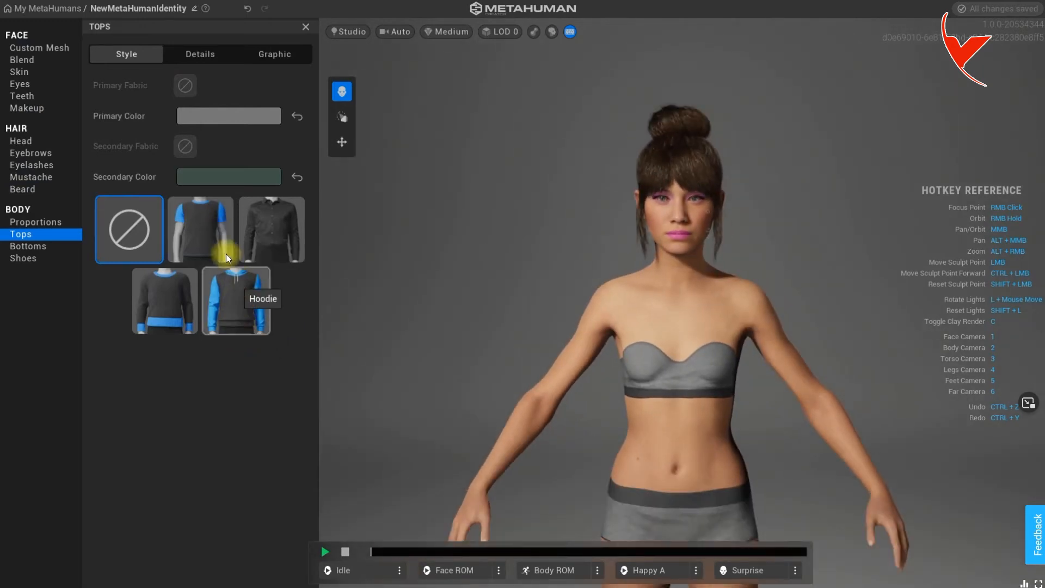
left_click(246, 289)
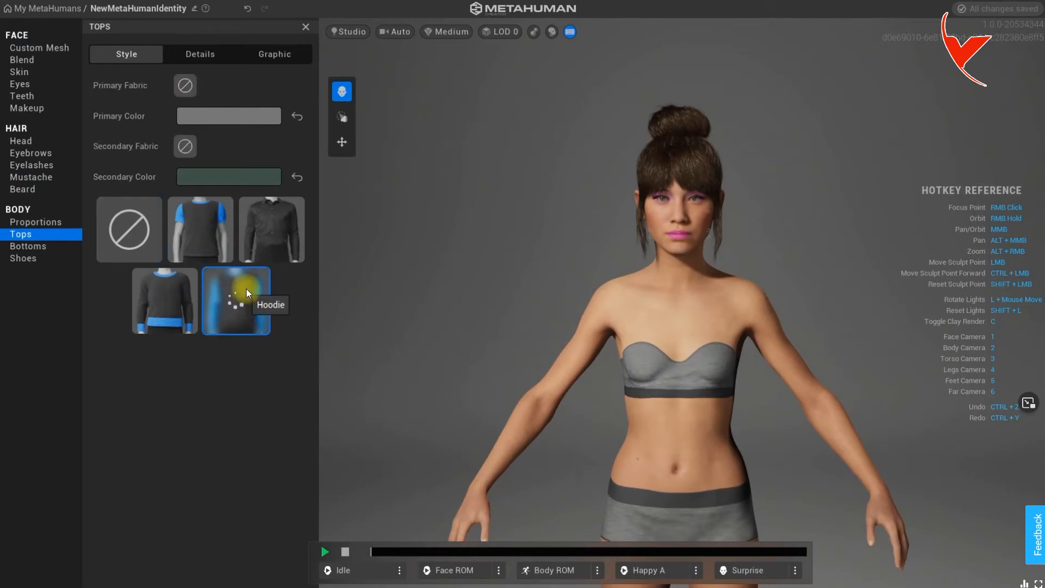
- Recolor the hoodie with a custom pale cyan primary color and a custom pale blue secondary color
right_click_drag(699, 234, 738, 244)
left_click(249, 120)
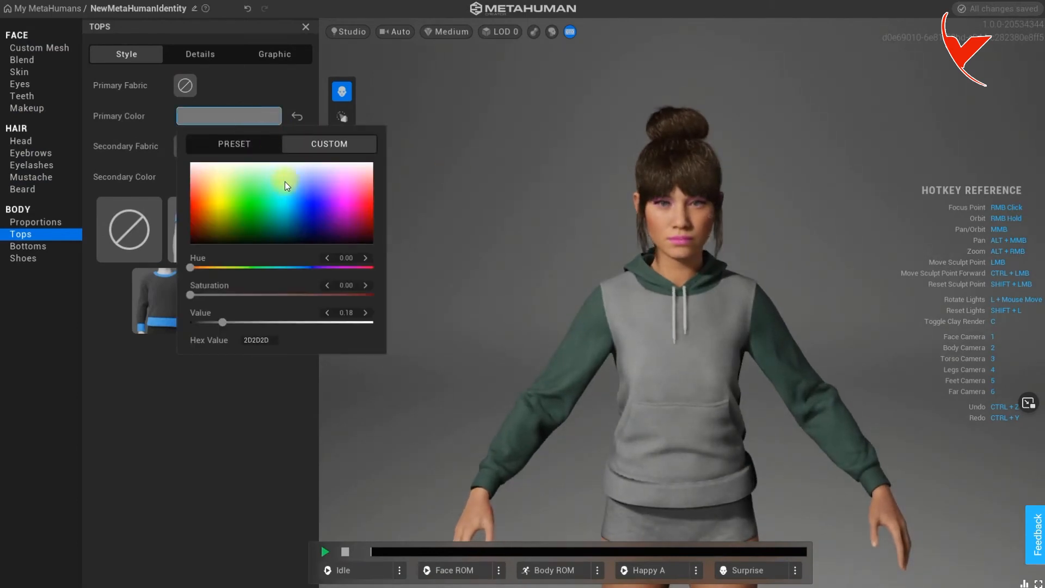
mouse_move(286, 178)
left_mouse_down()
mouse_move(286, 191)
mouse_move(288, 177)
left_mouse_up()
left_click(244, 392)
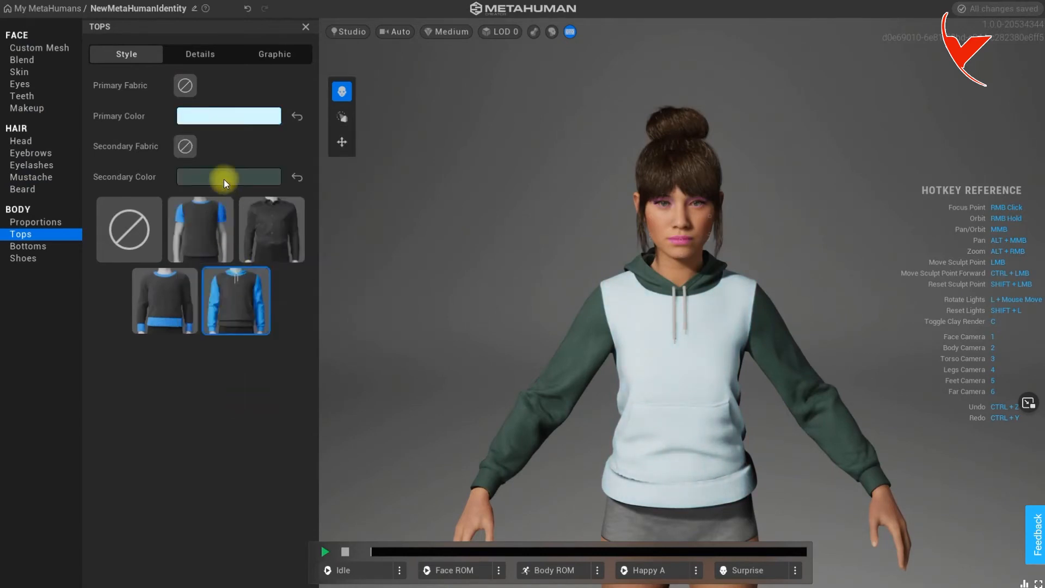
left_click(224, 175)
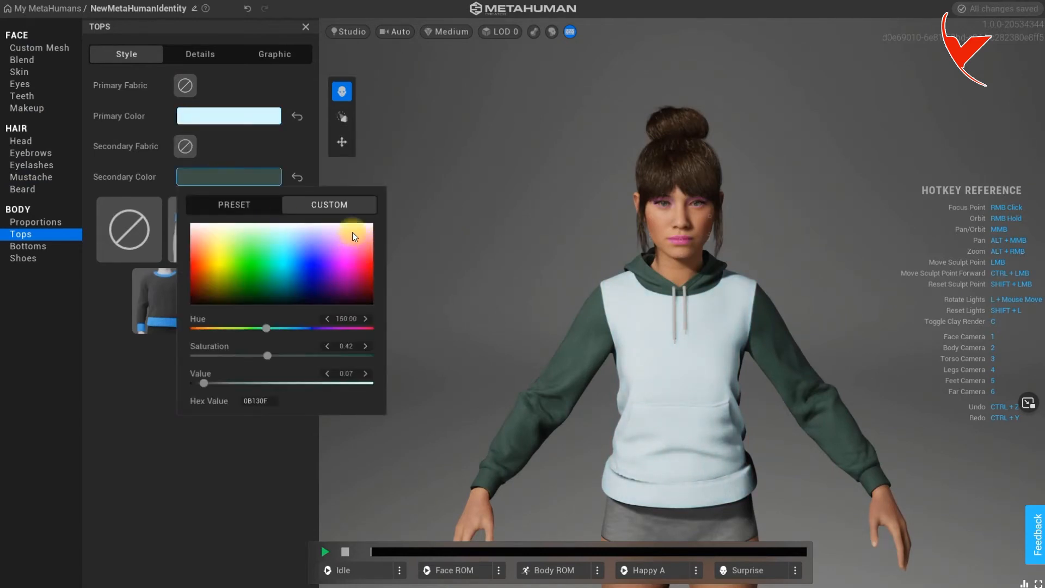
left_click_drag(269, 228, 295, 233)
left_click(368, 376)
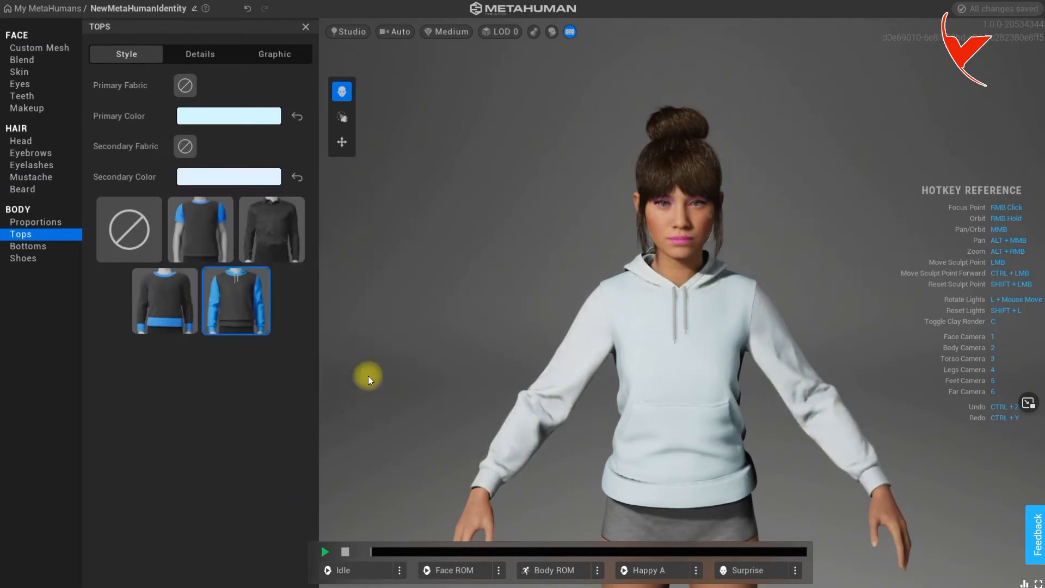
- Add the Island Trees graphic to the front of the hoodie
left_click(215, 54)
left_click(263, 54)
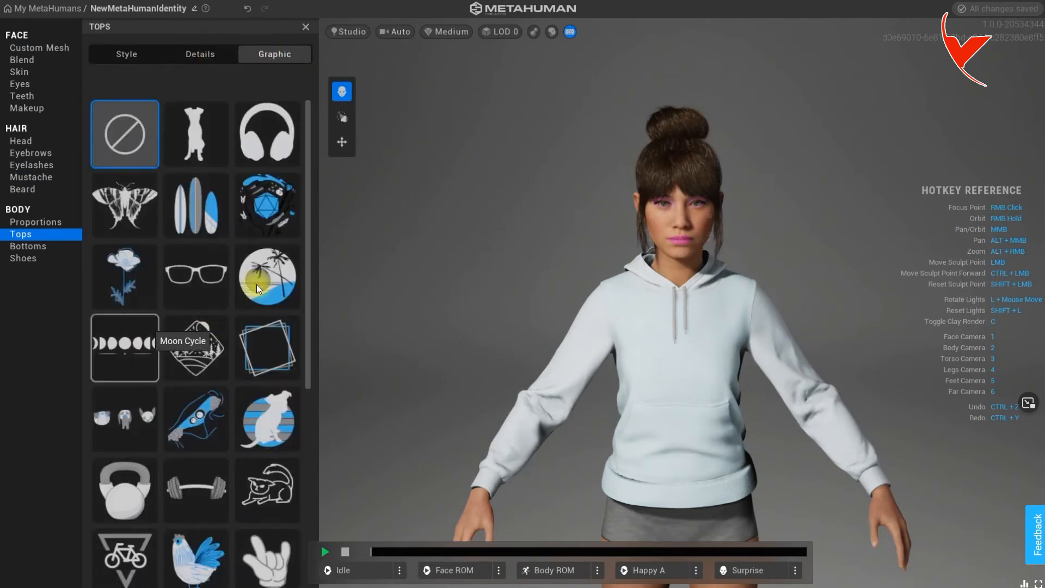
scroll(300, 251, "down", 5)
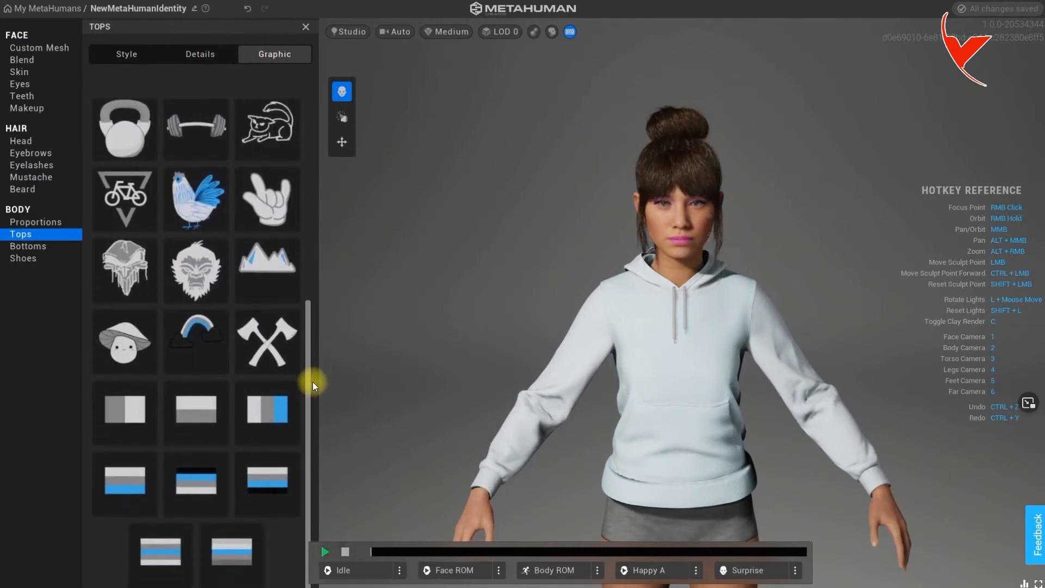
scroll(313, 387, "up", 3)
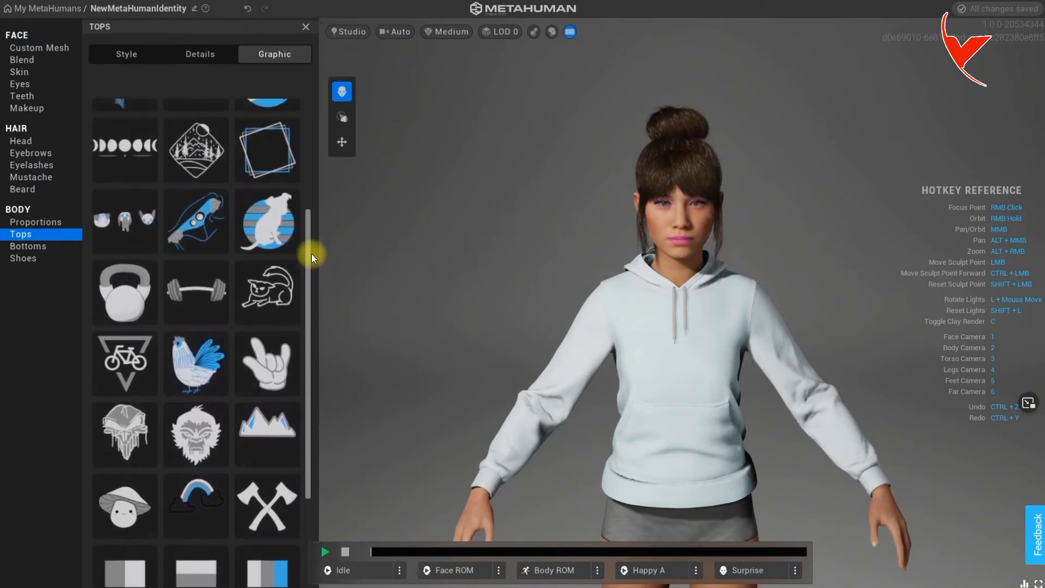
scroll(311, 177, "up", 3)
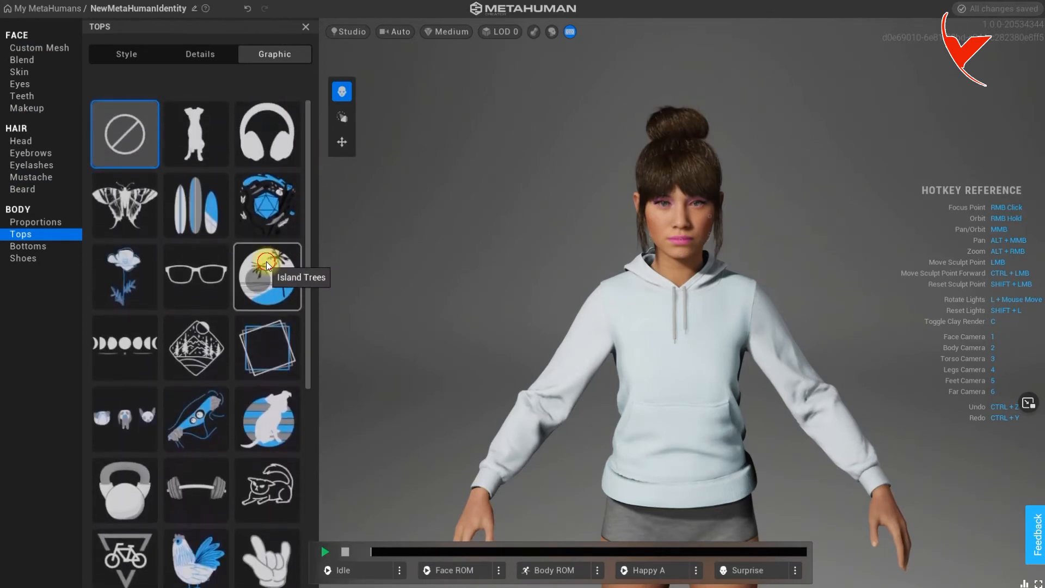
left_click(266, 261)
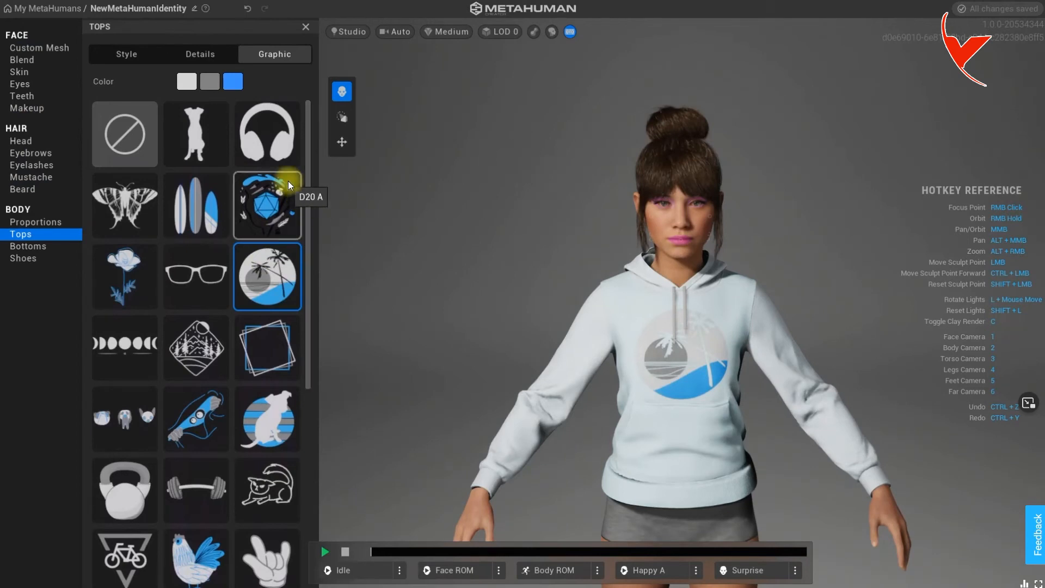
- Apply the Camouflage pattern as the hoodie's primary fabric
left_click(208, 52)
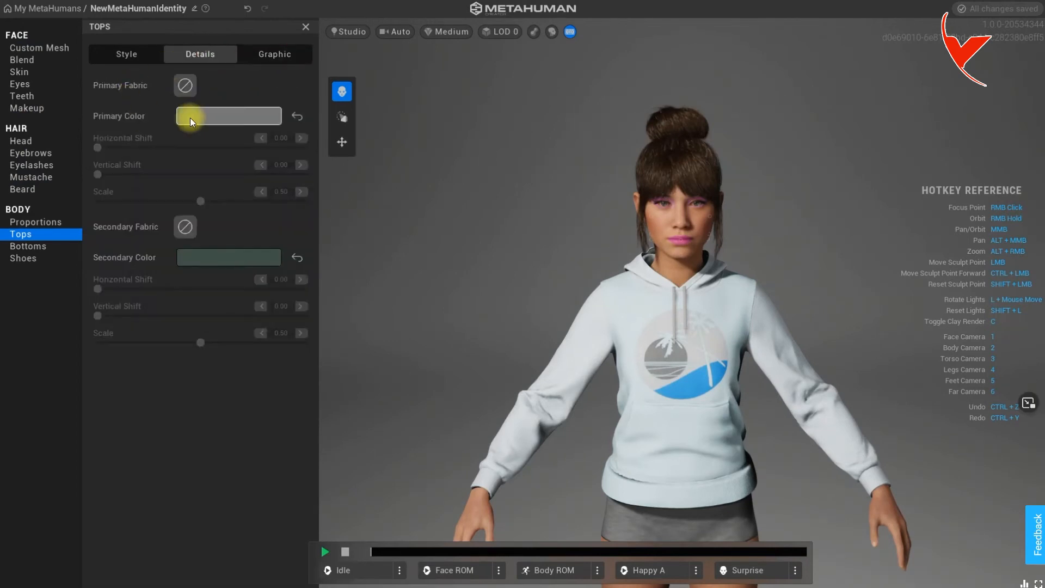
left_click(187, 86)
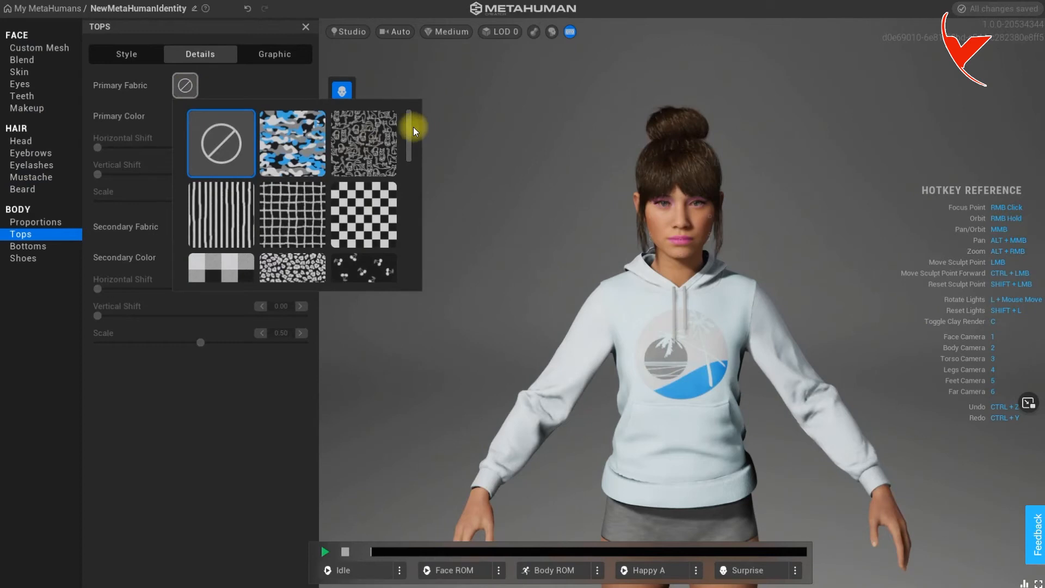
scroll(406, 173, "down", 2)
left_click_drag(406, 173, 403, 102)
left_click(275, 154)
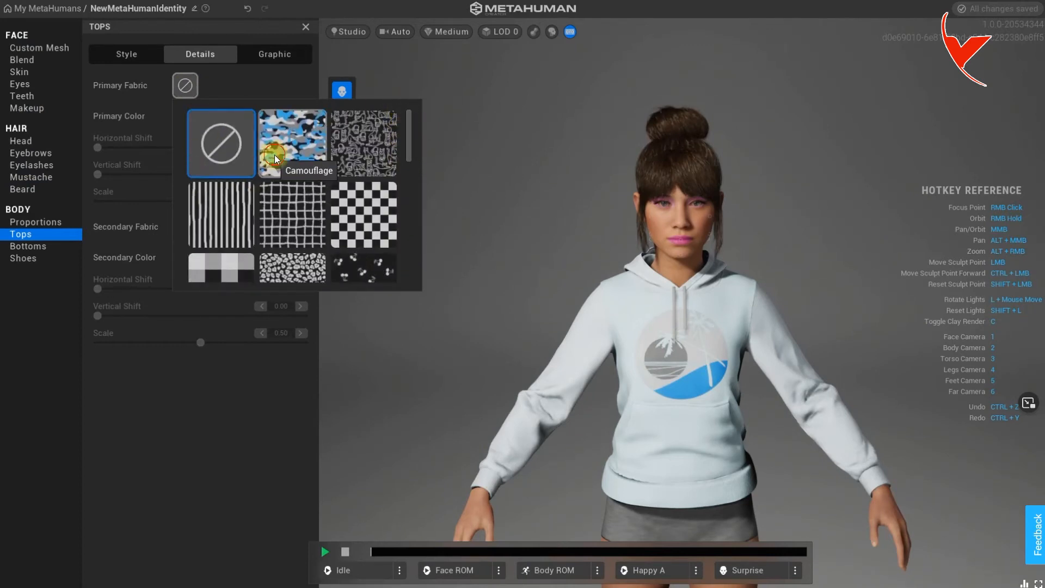
left_click(243, 355)
- Dress the character in Cargo Pants and set their primary color to a custom light purple, E366FF
left_click(37, 250)
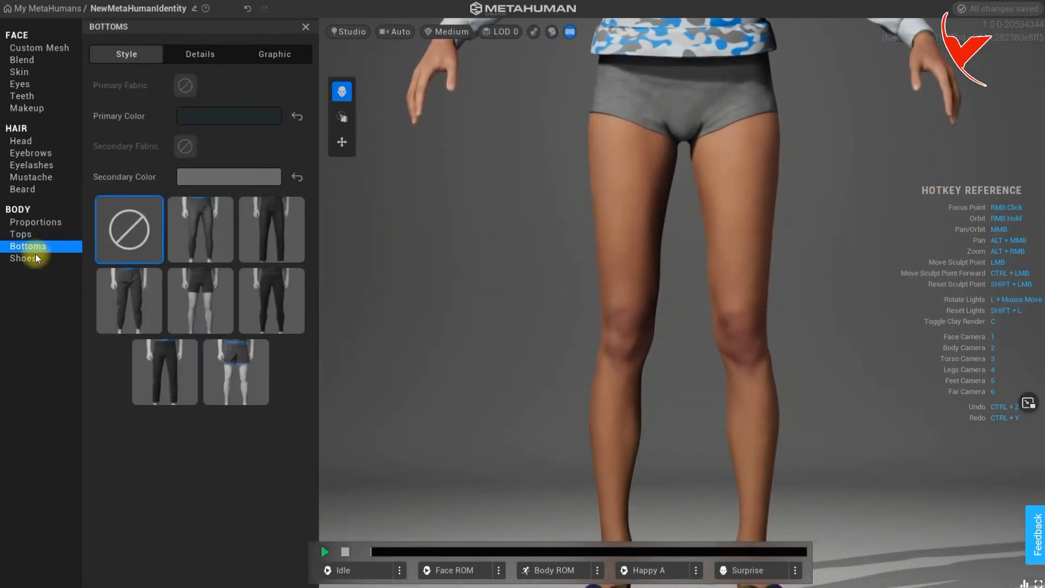
left_click(139, 308)
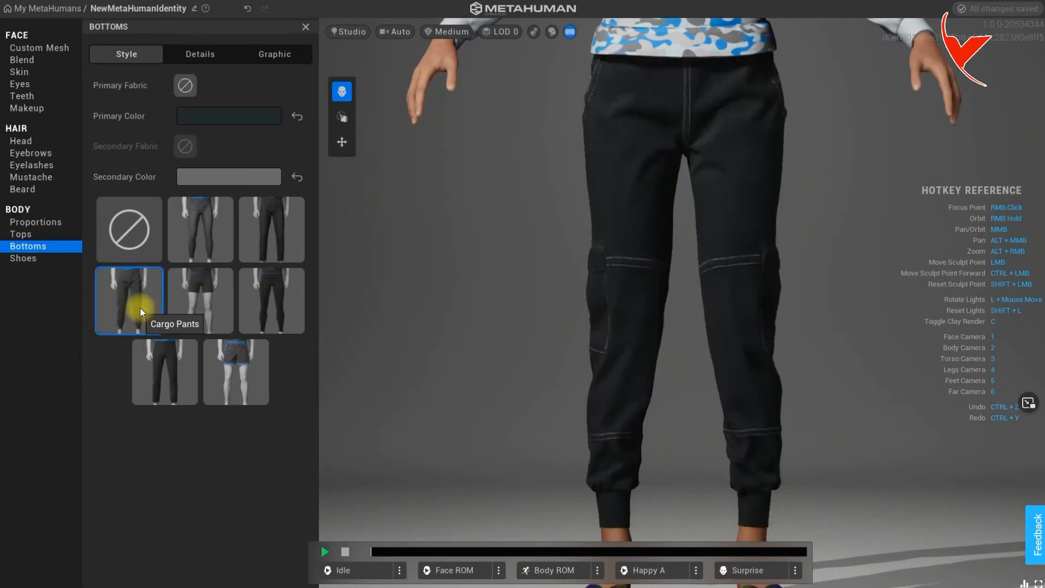
left_click(230, 116)
left_click_drag(296, 172, 338, 187)
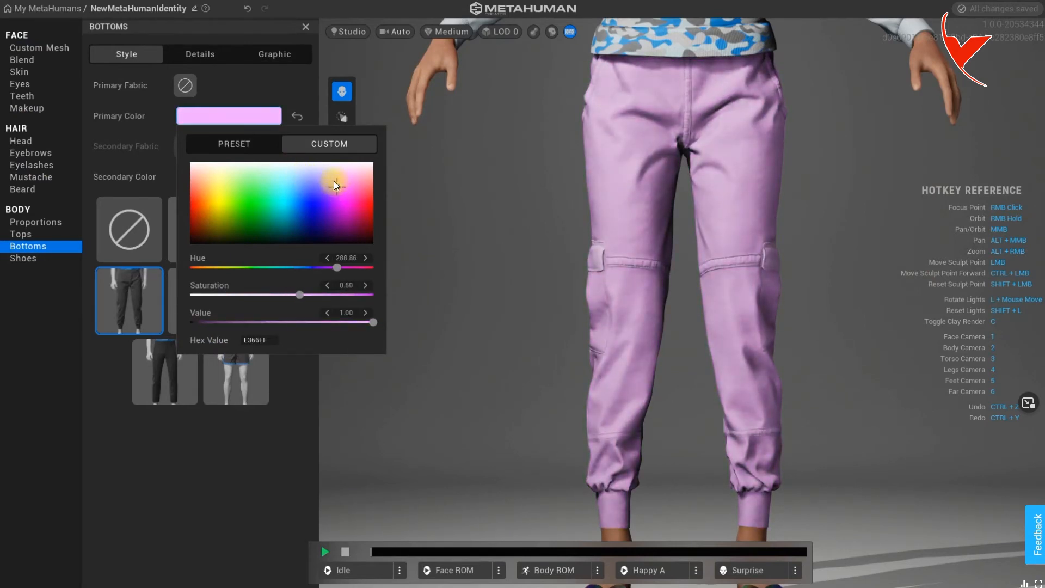
left_click(260, 90)
- Apply the Camouflage pattern as the cargo pants' primary fabric
left_click(185, 86)
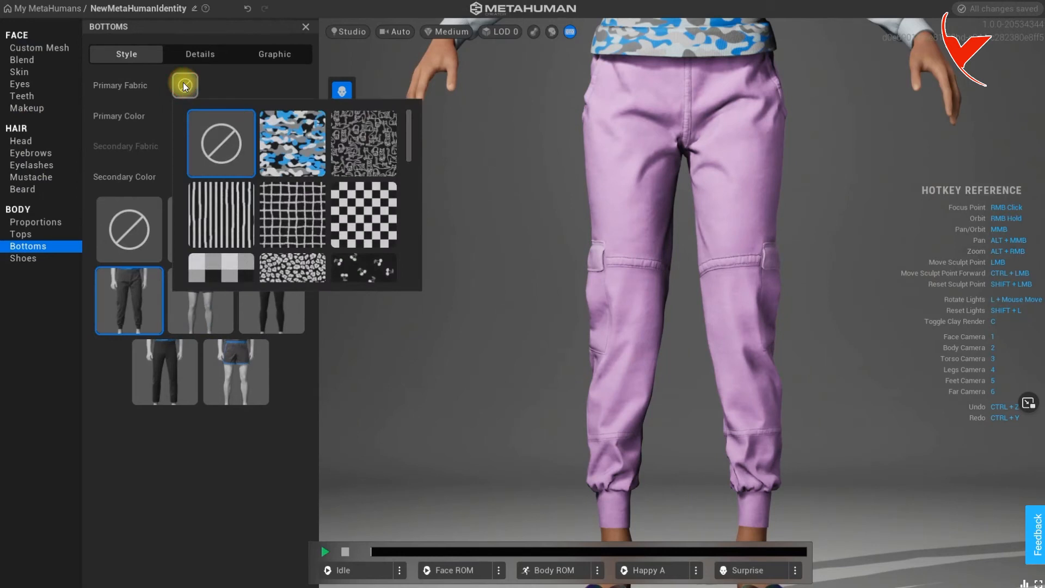
left_click(289, 140)
left_click(371, 141)
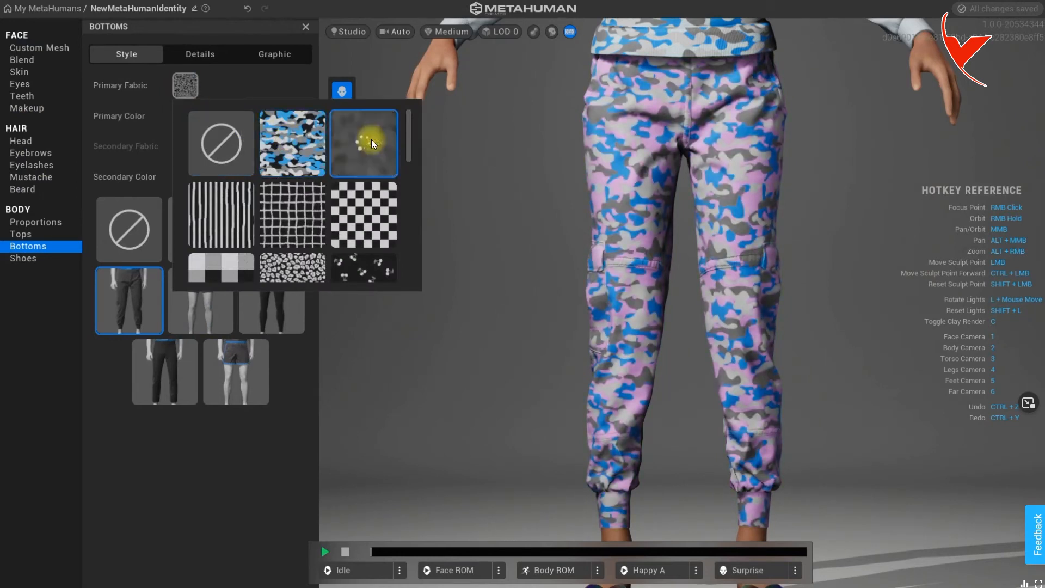
left_click(288, 151)
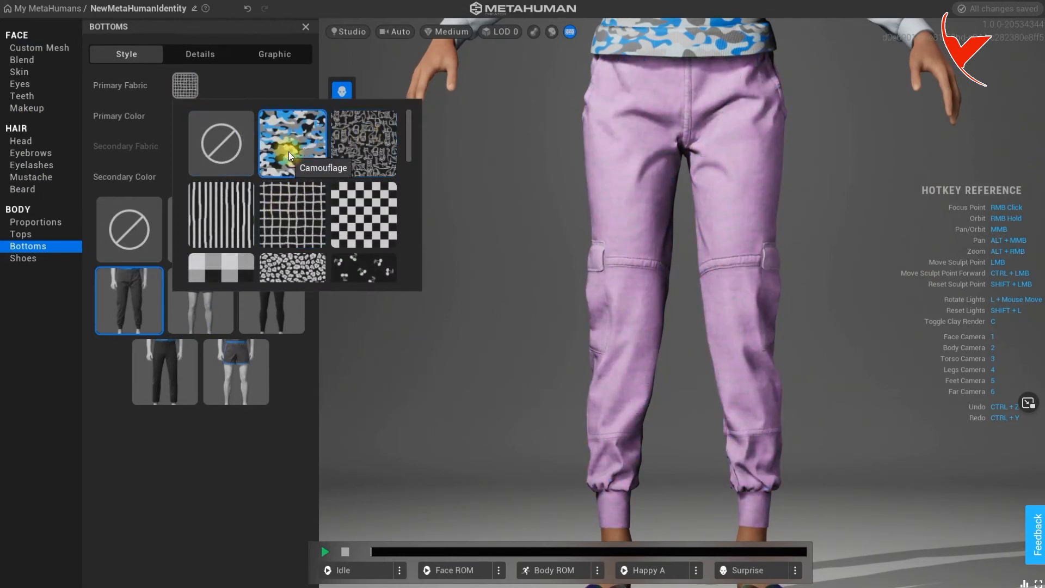
left_click(254, 73)
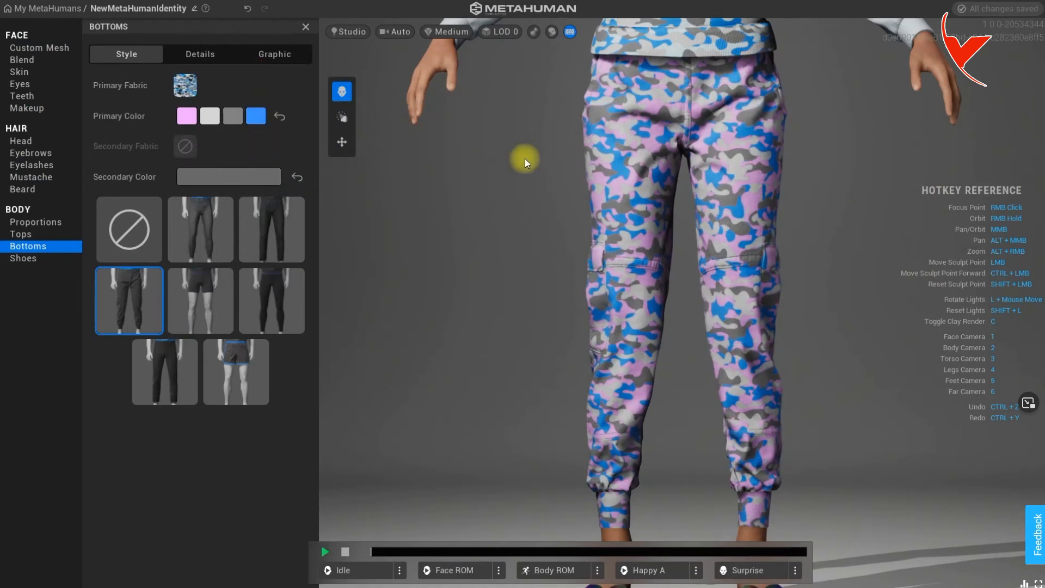
- Change the first color of the pants' camouflage pattern from light purple to a custom pale mint
left_click(182, 115)
left_click_drag(256, 169, 266, 175)
left_click(254, 86)
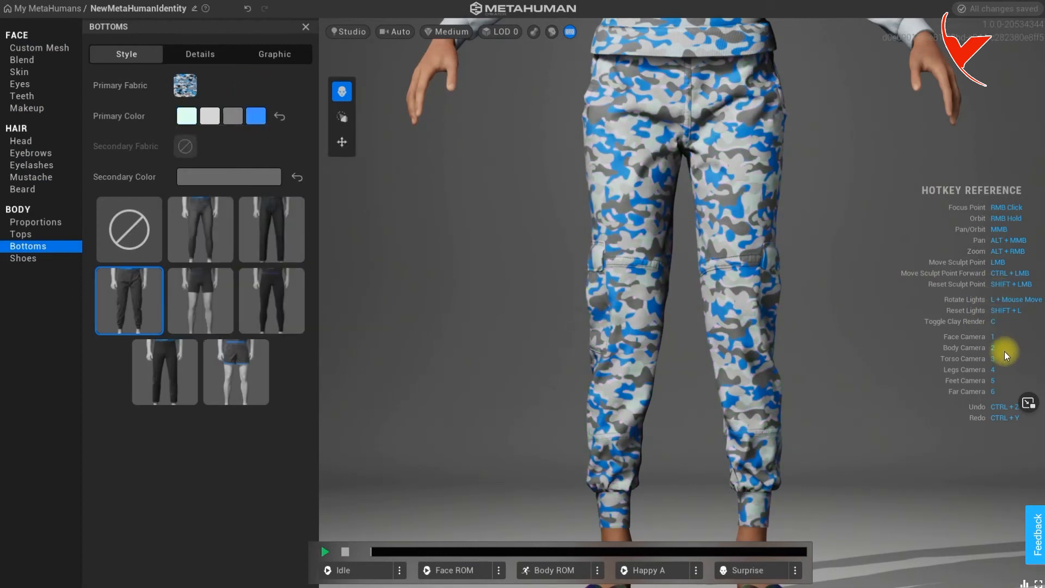
- Try the Running Shoes on the character, then choose the two-tone slip-on shoes instead
key("2")
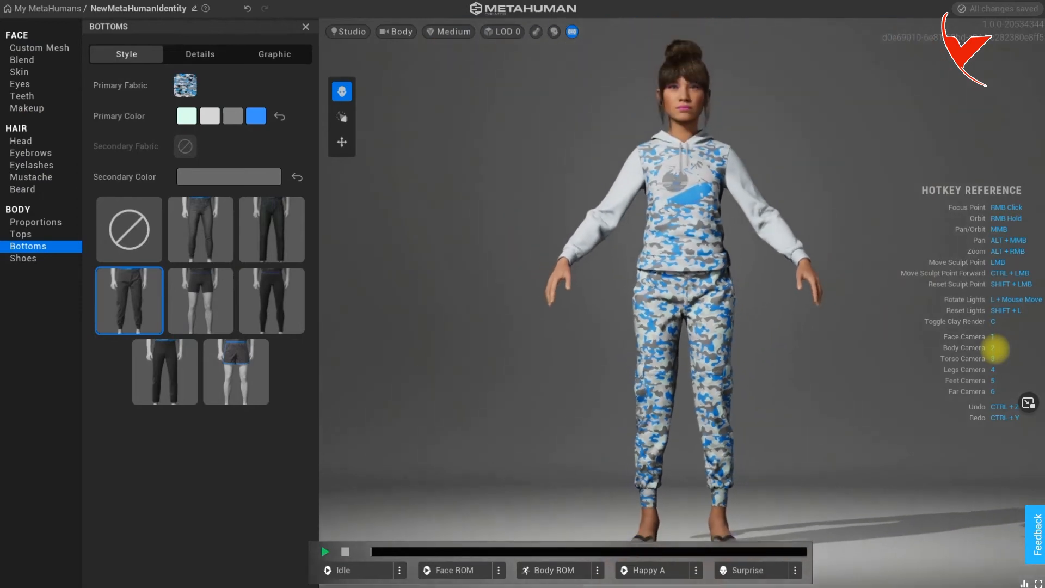
right_click_drag(803, 253, 775, 280)
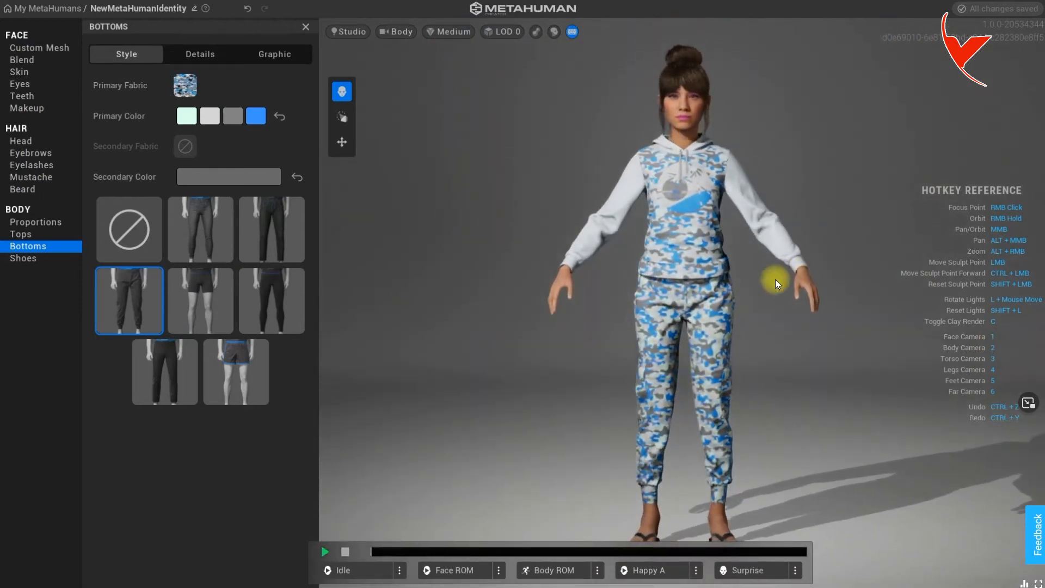
left_click(22, 257)
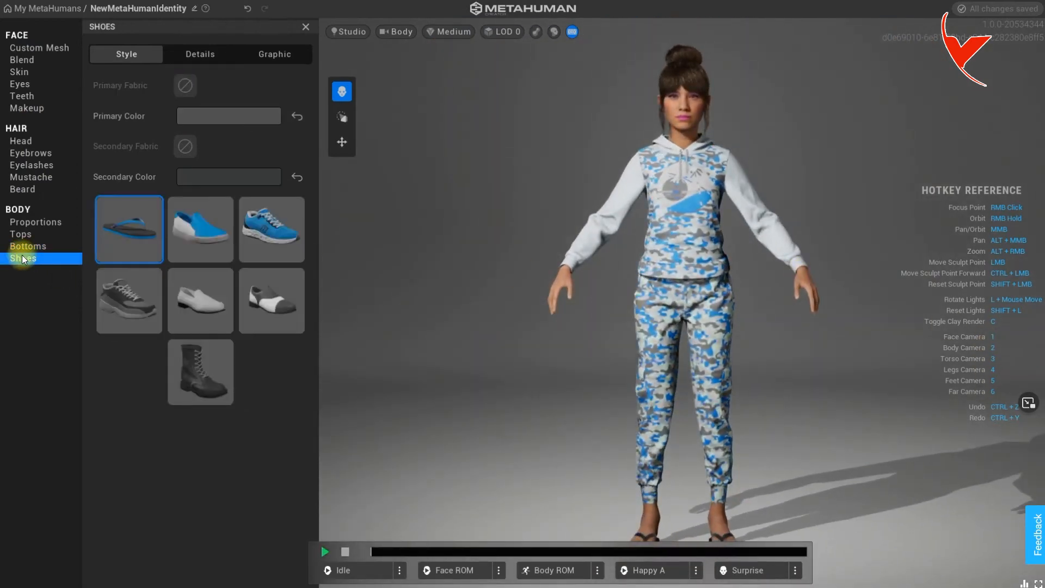
left_click(283, 228)
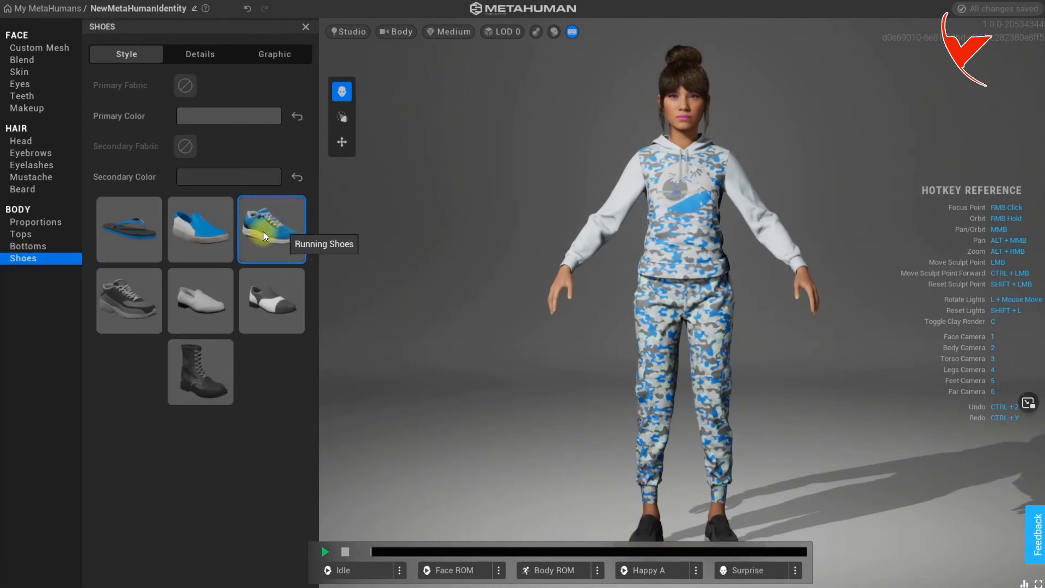
left_click(214, 233)
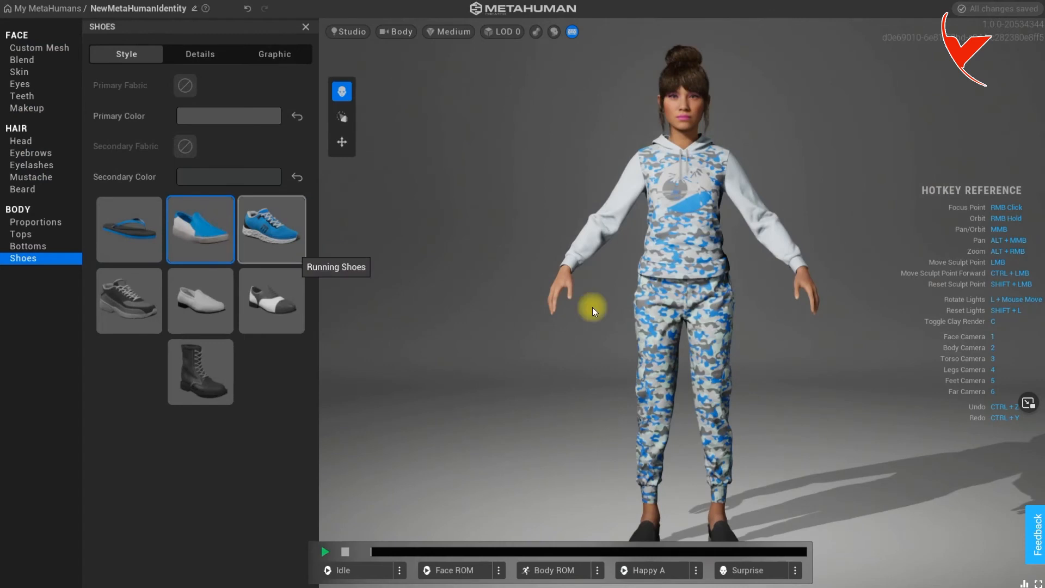
- Recolor the slip-on shoes with a custom pale blue primary color and a bright magenta secondary color
right_click_drag(640, 394, 538, 403)
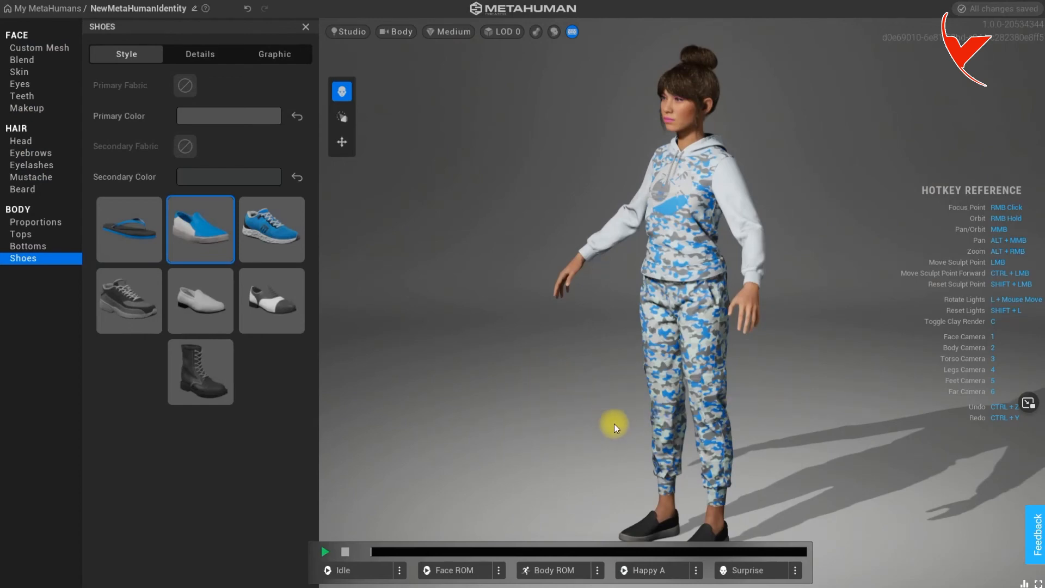
scroll(616, 439, "up", 5)
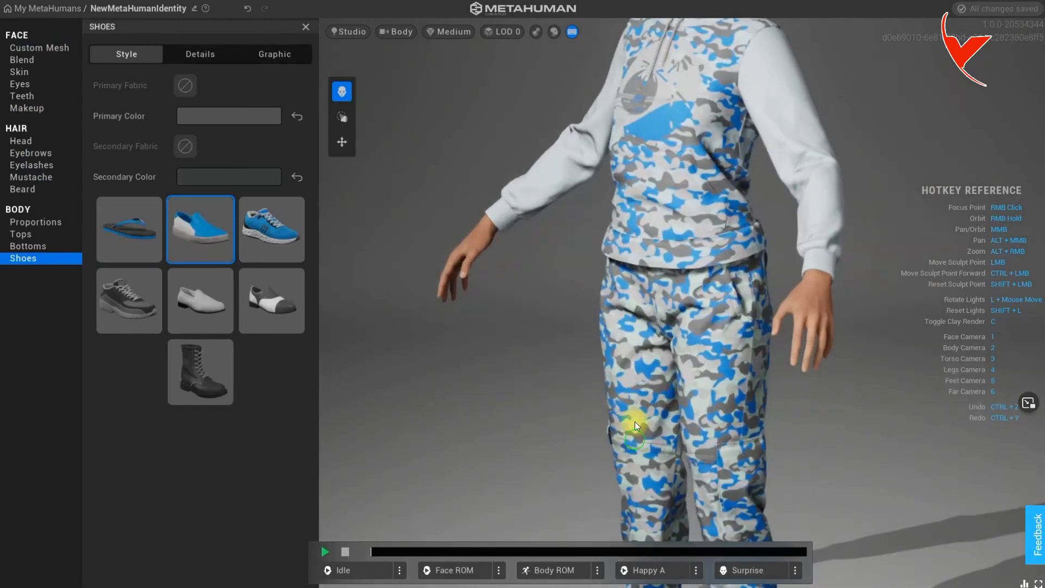
middle_click_drag(635, 426, 563, 115)
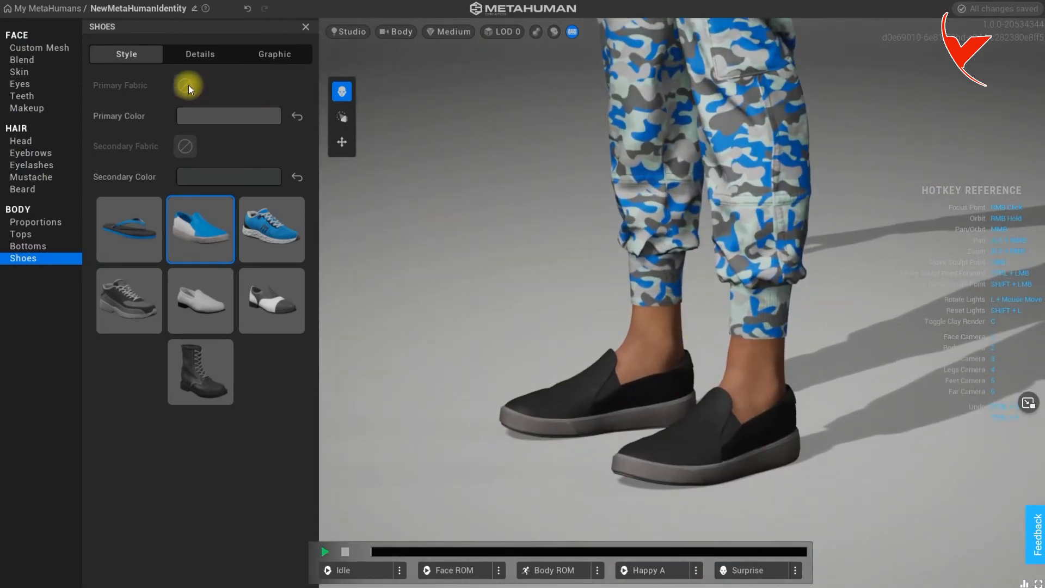
left_click(197, 113)
left_click_drag(281, 170, 294, 185)
left_click(256, 397)
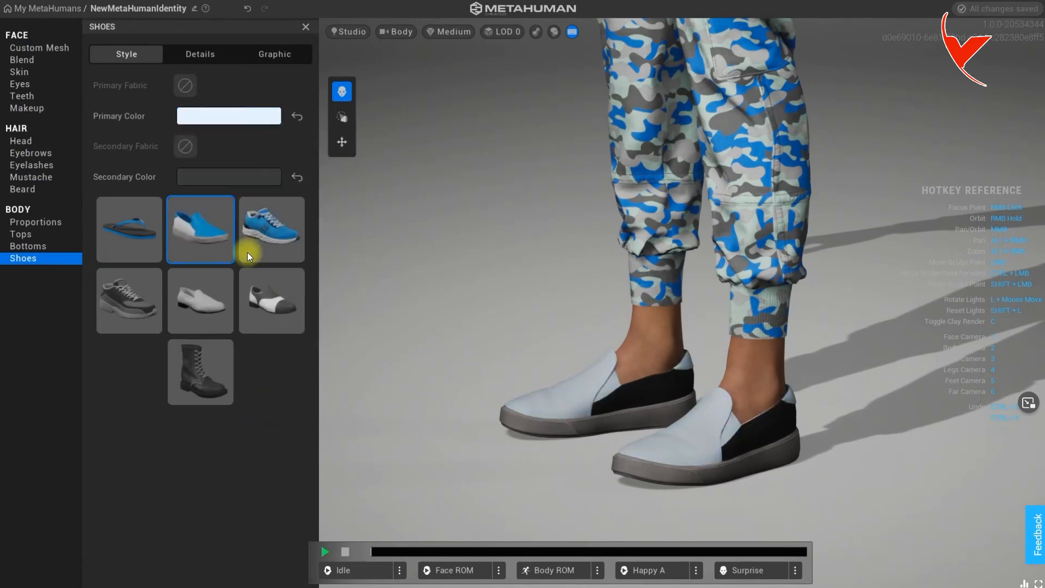
left_click(220, 175)
left_click_drag(348, 229, 338, 262)
left_click(259, 459)
- Examine the recolored shoes up close, followed by the whole character in a full-body view
right_click_drag(444, 337, 659, 345)
scroll(866, 338, "up", 5)
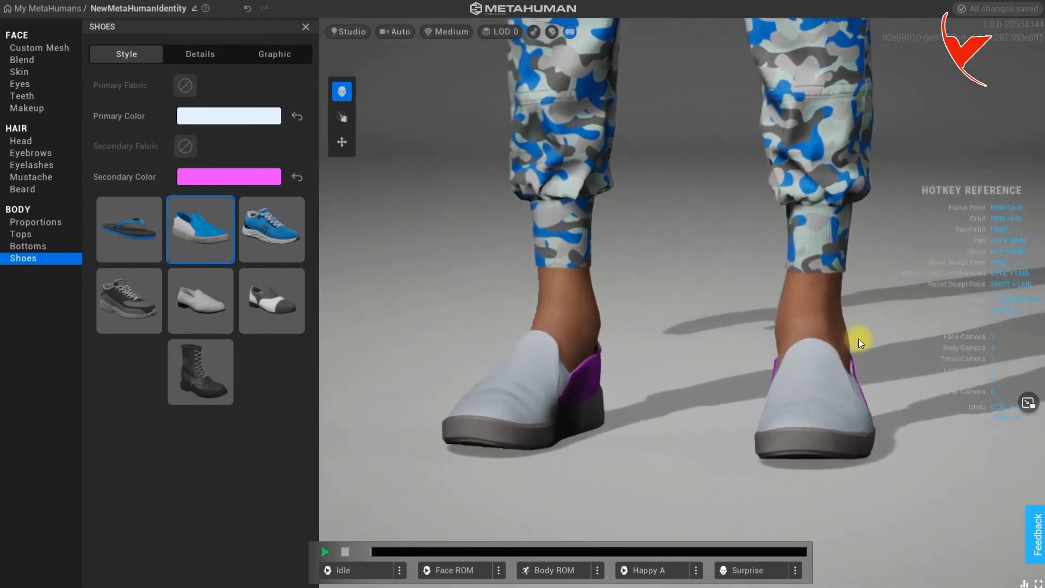
right_click_drag(947, 344, 726, 341)
scroll(726, 342, "down", 5)
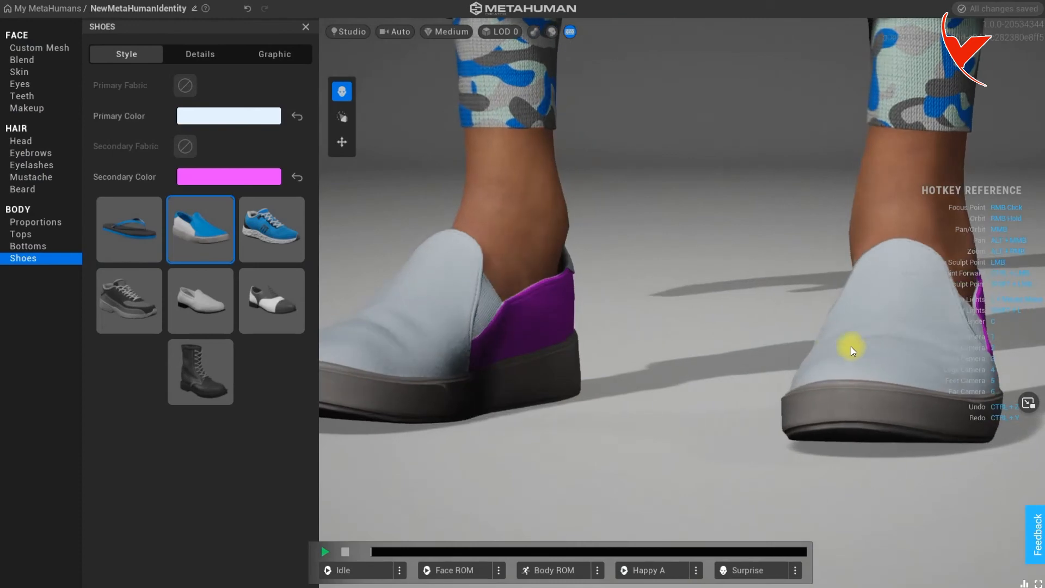
key("2")
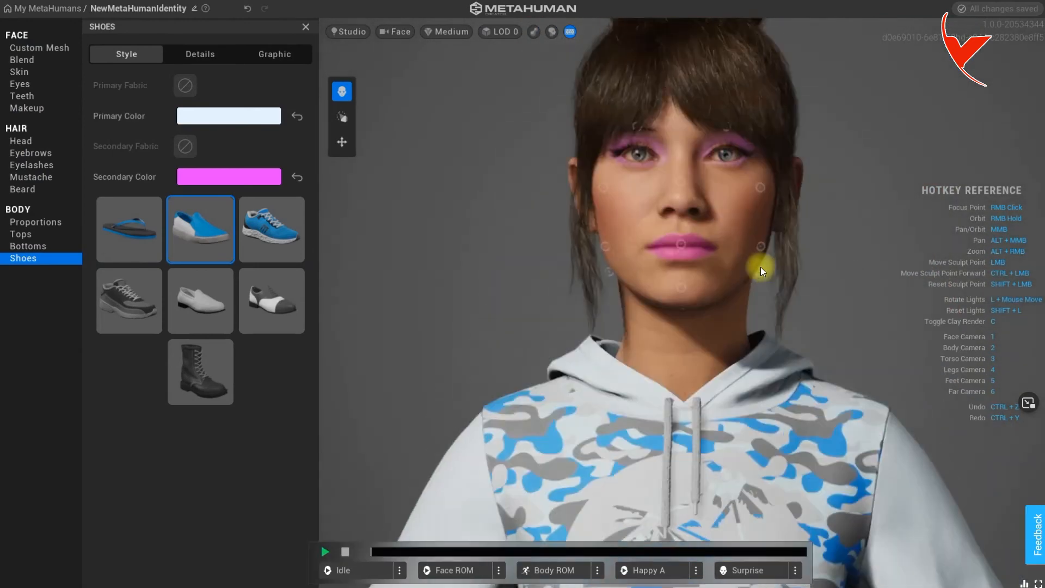
right_click_drag(812, 308, 899, 345)
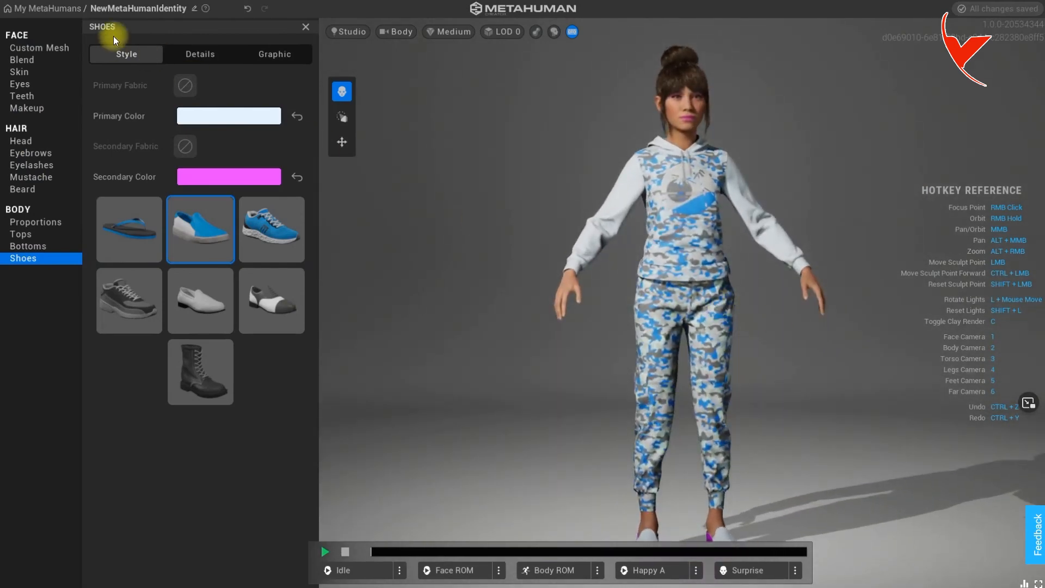
- Leave the character editor for the My MetaHumans overview and download NewMetaHumanIdentity in Quixel Bridge at Medium Quality
left_click(60, 10)
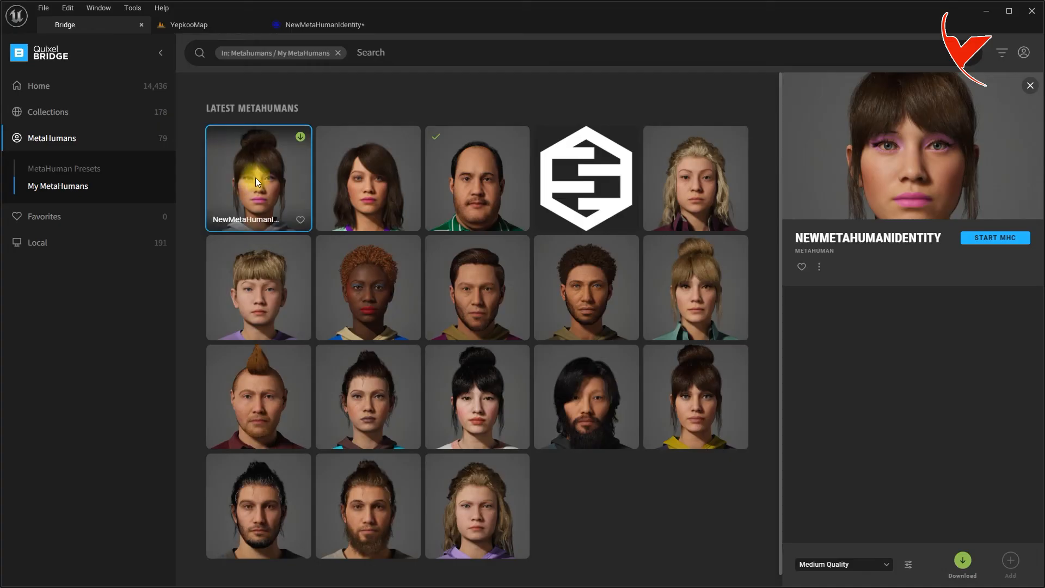
left_click(863, 563)
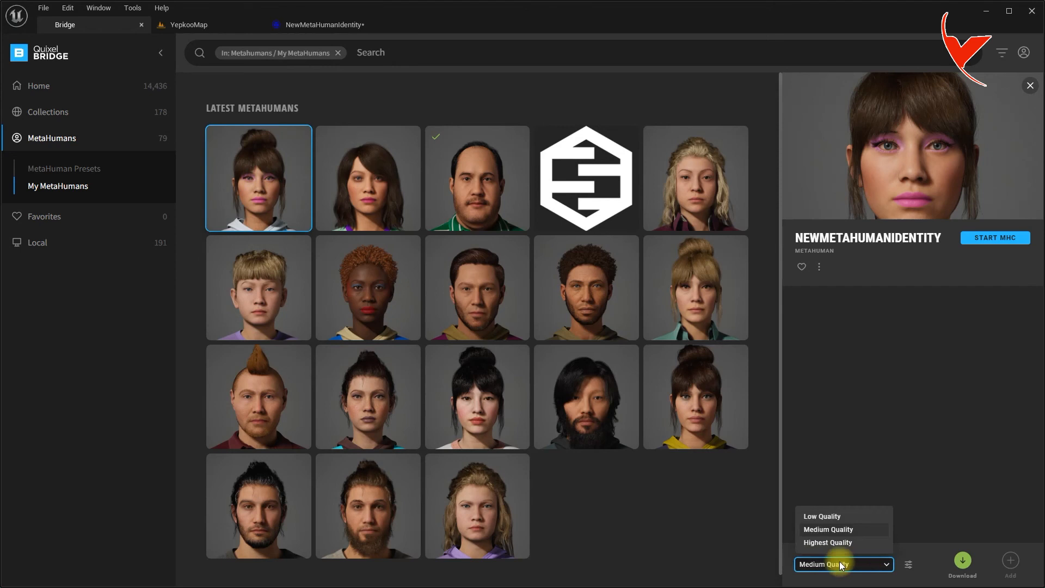
left_click(829, 531)
left_click(964, 562)
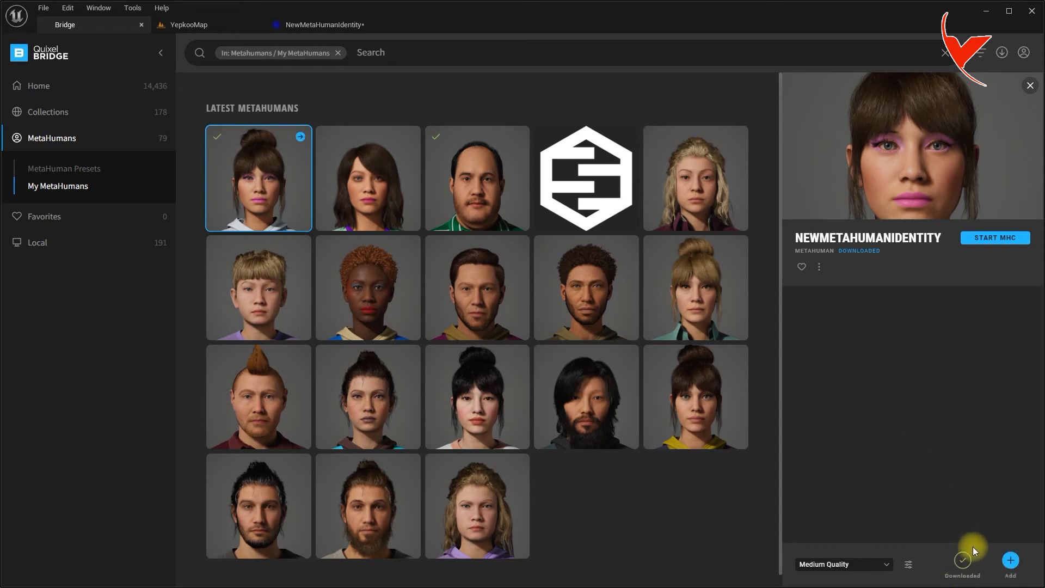
- Try to add the downloaded NewMetaHumanIdentity to the project, then close the Unreal editor, saving all the listed unsaved content
left_click(1010, 560)
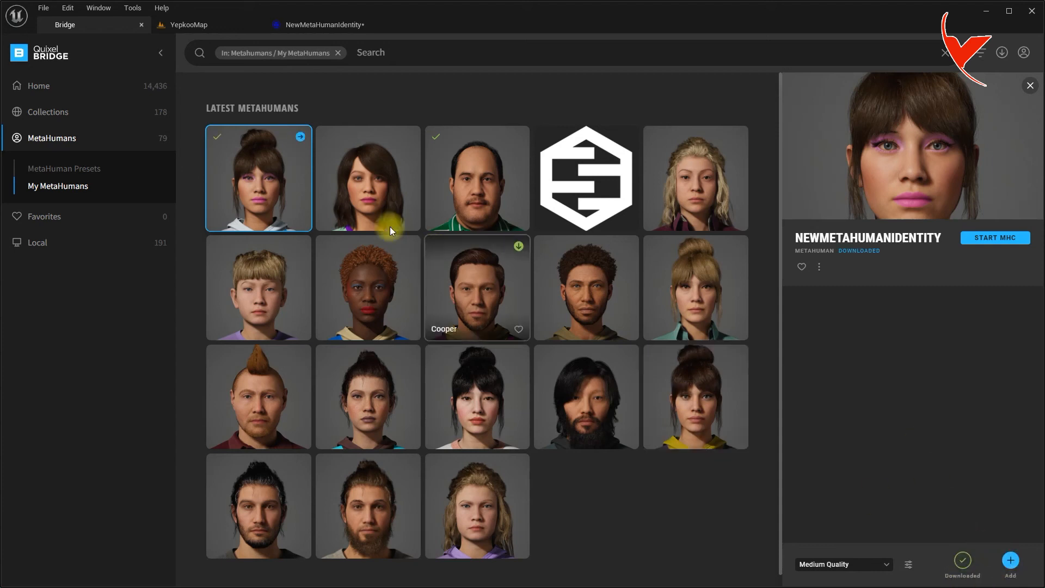
left_click(1032, 12)
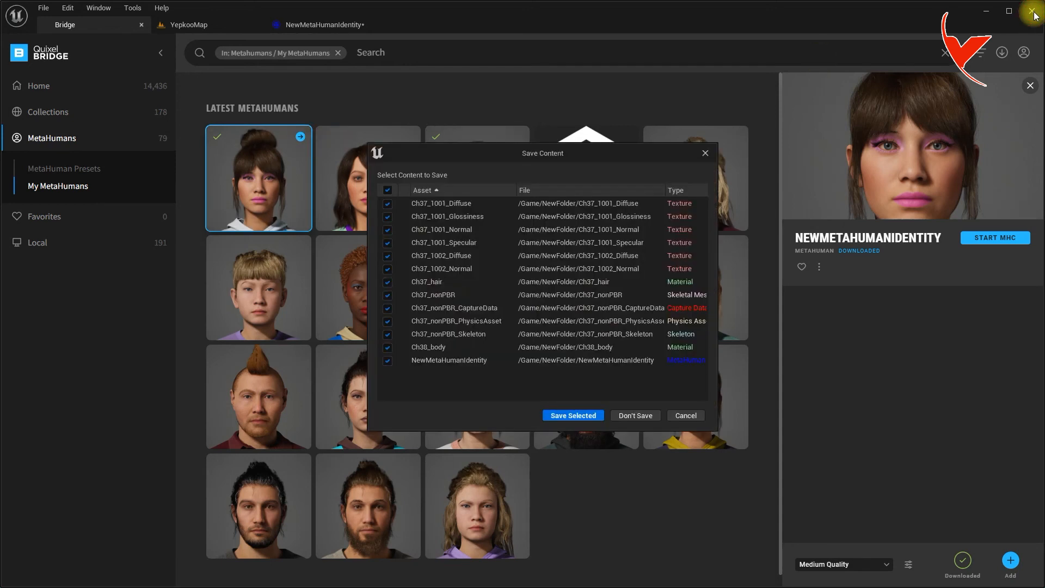
left_click(573, 415)
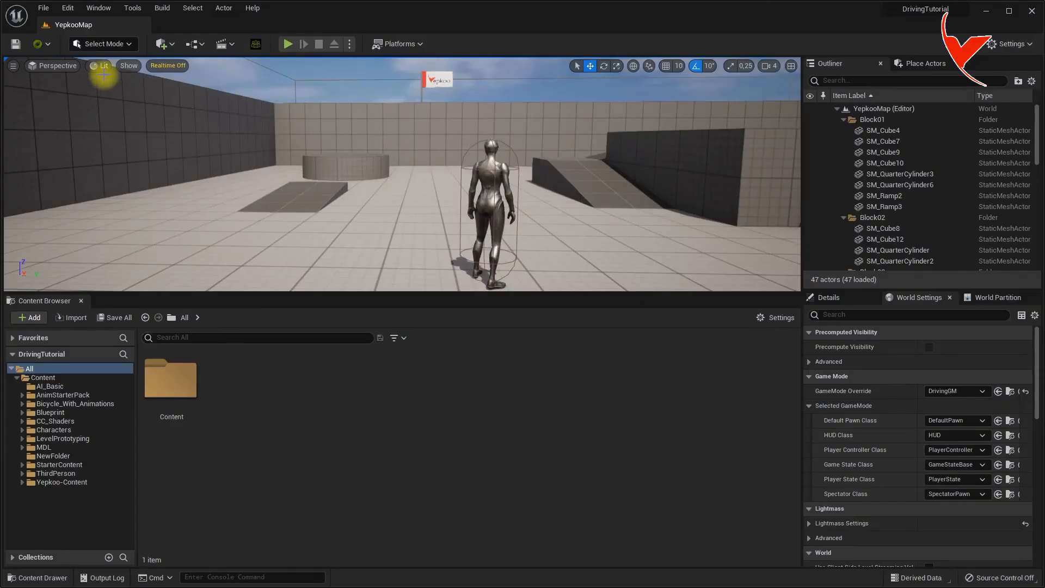
- Reopen Quixel Bridge in the YepkooMap project and add NewMetaHumanIdentity from My MetaHumans to the project
left_click(164, 44)
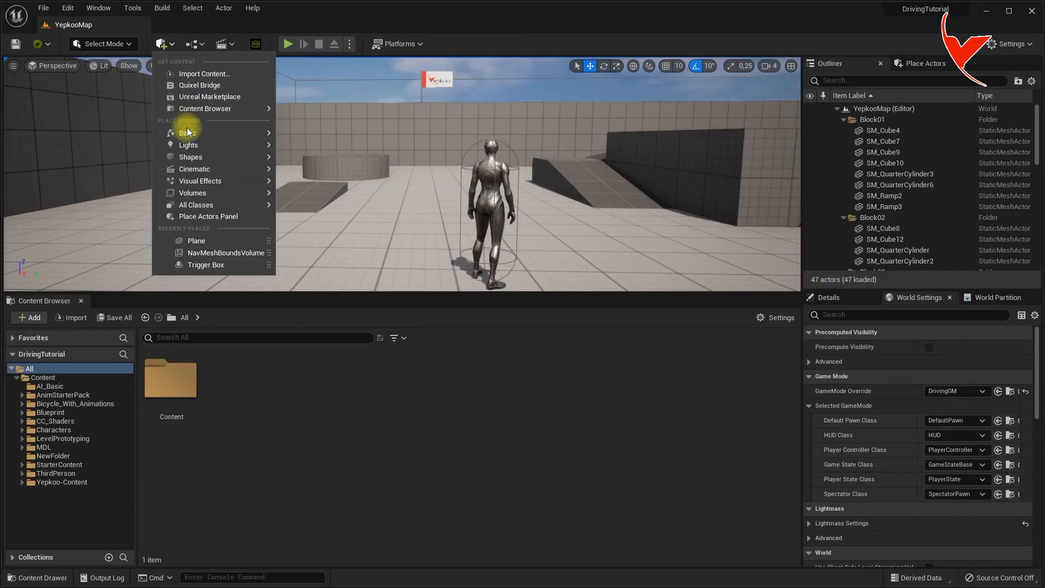
left_click(192, 86)
left_click(68, 142)
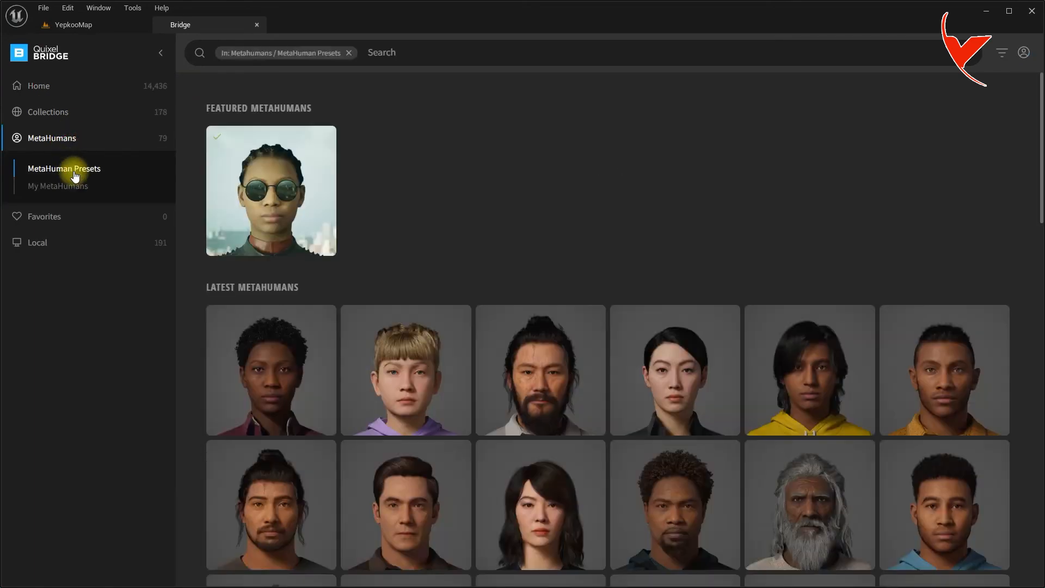
left_click(84, 190)
left_click(300, 141)
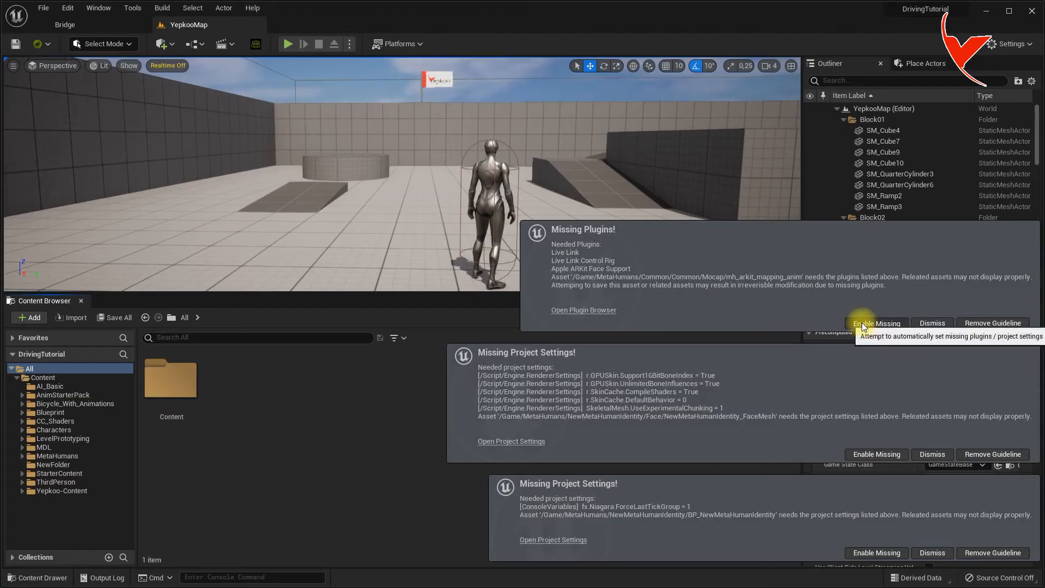
- Enable the missing plugins and both sets of missing project settings, and restart the editor to apply them
left_click(860, 323)
left_click(891, 451)
left_click(870, 551)
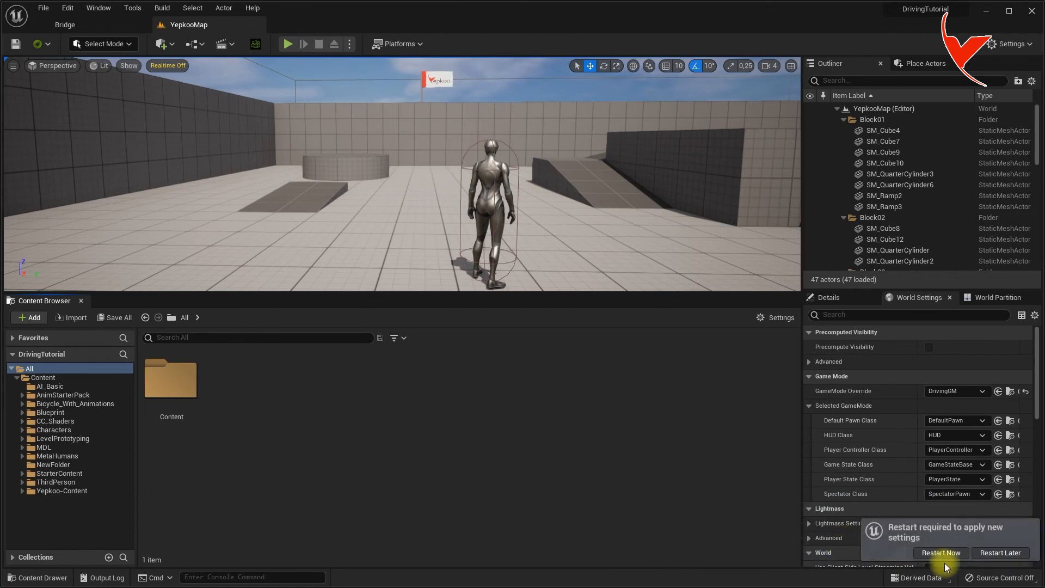
left_click(943, 554)
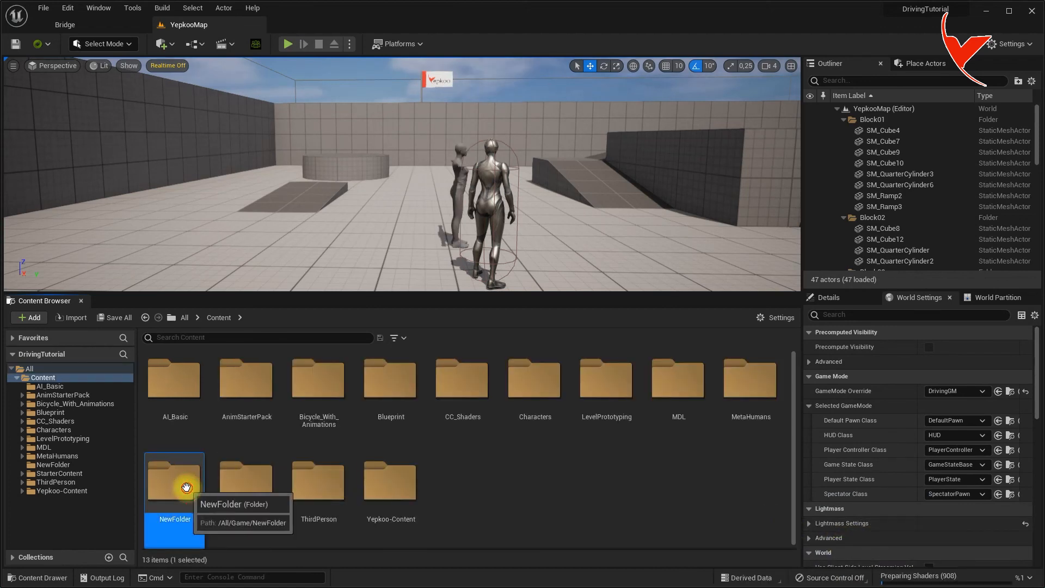
- Place the Ch37_nonPBR skeletal mesh from NewFolder in the level, well to the left of the existing mannequin
double_click(180, 479)
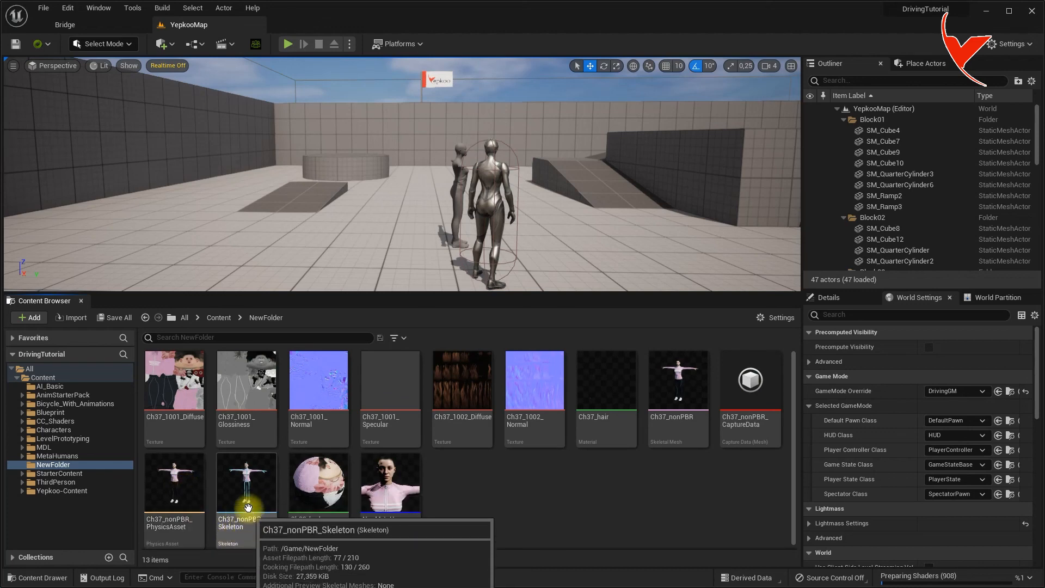
left_click_drag(677, 375, 204, 272)
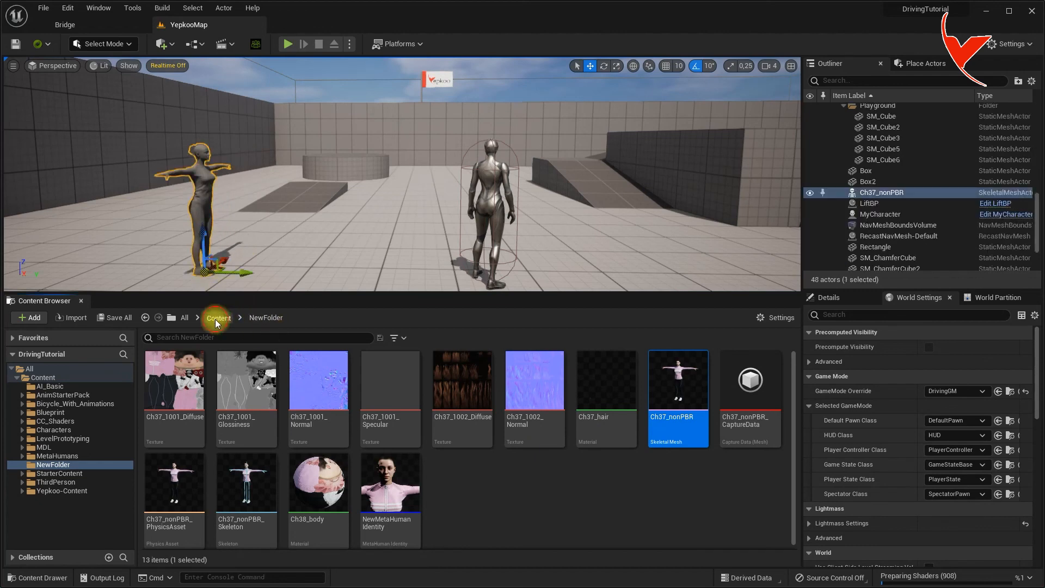
- Place the BP_NewMetaHumanIdentity blueprint from the MetaHumans/NewMetaHumanIdentity folder beside Ch37_nonPBR in the level and compare the two characters' faces
left_click(217, 318)
double_click(748, 393)
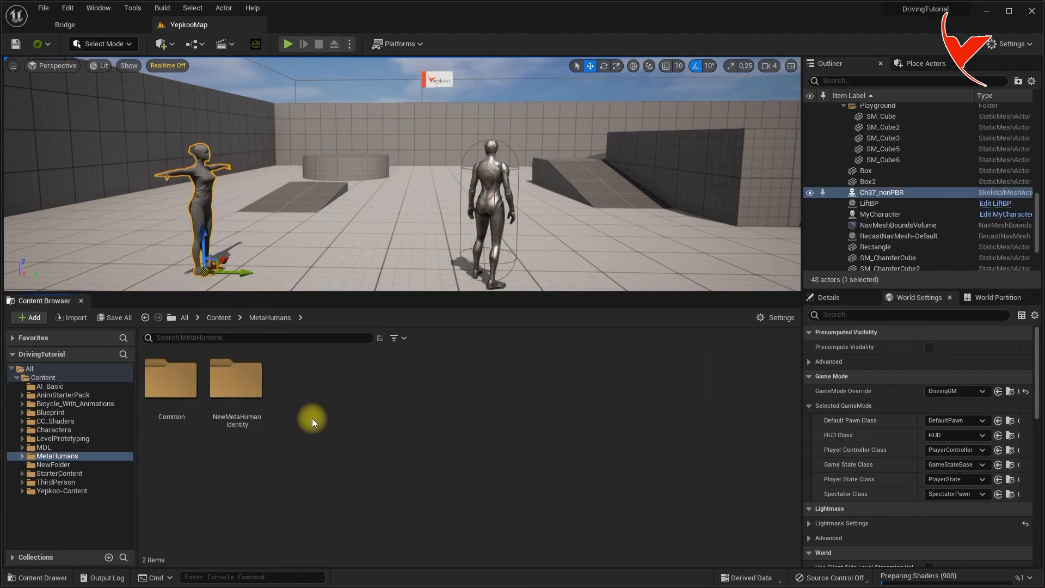
double_click(237, 381)
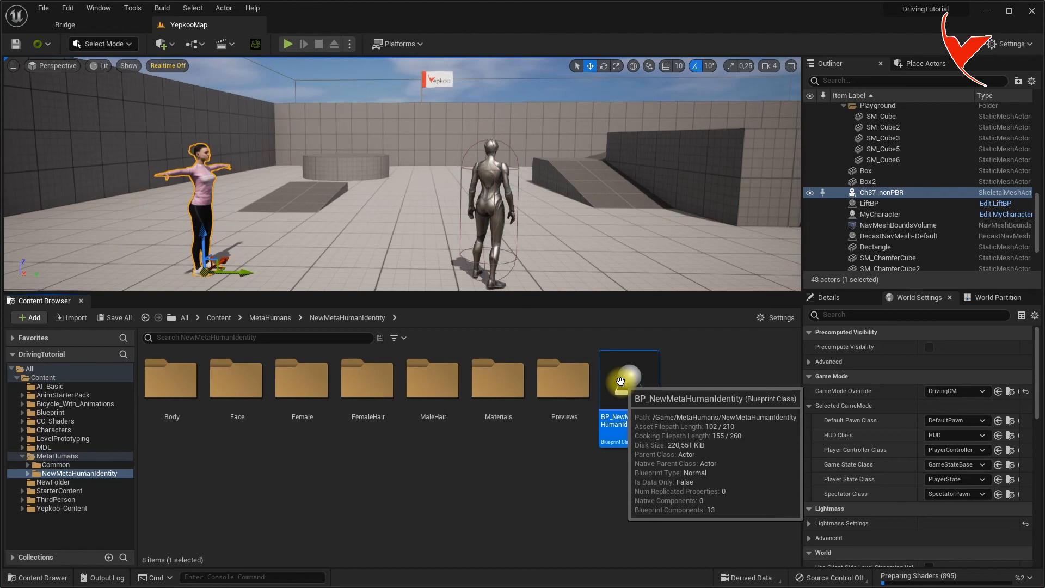
left_click_drag(265, 235, 246, 254)
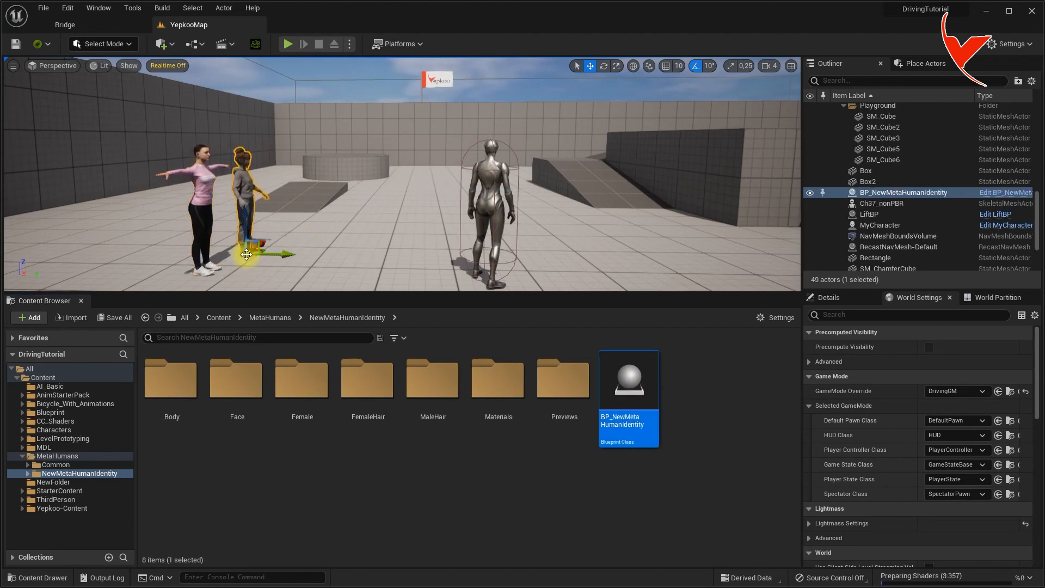
left_click_drag(426, 221, 281, 223)
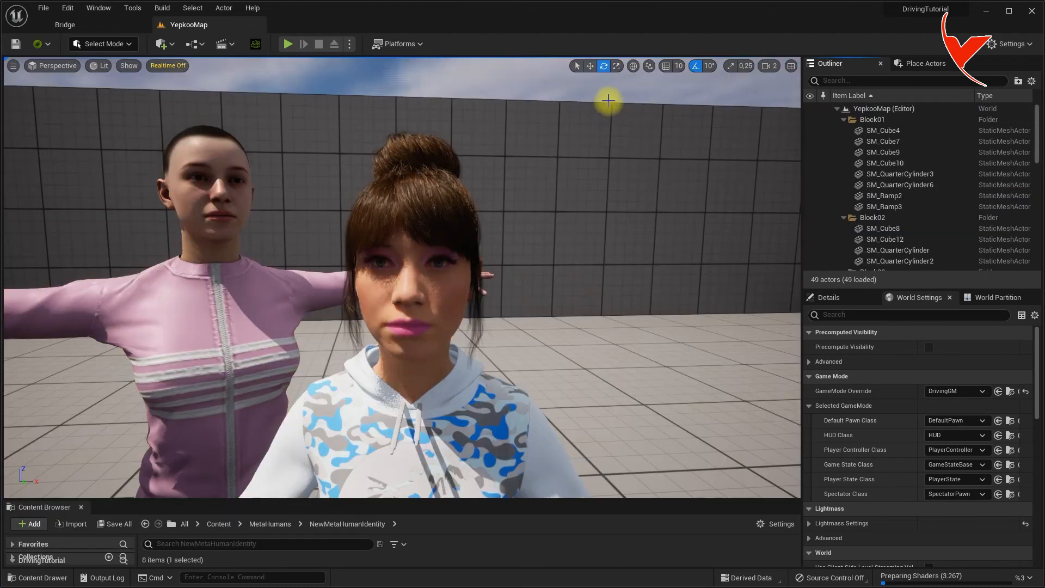
scroll(583, 84, "up", 3)
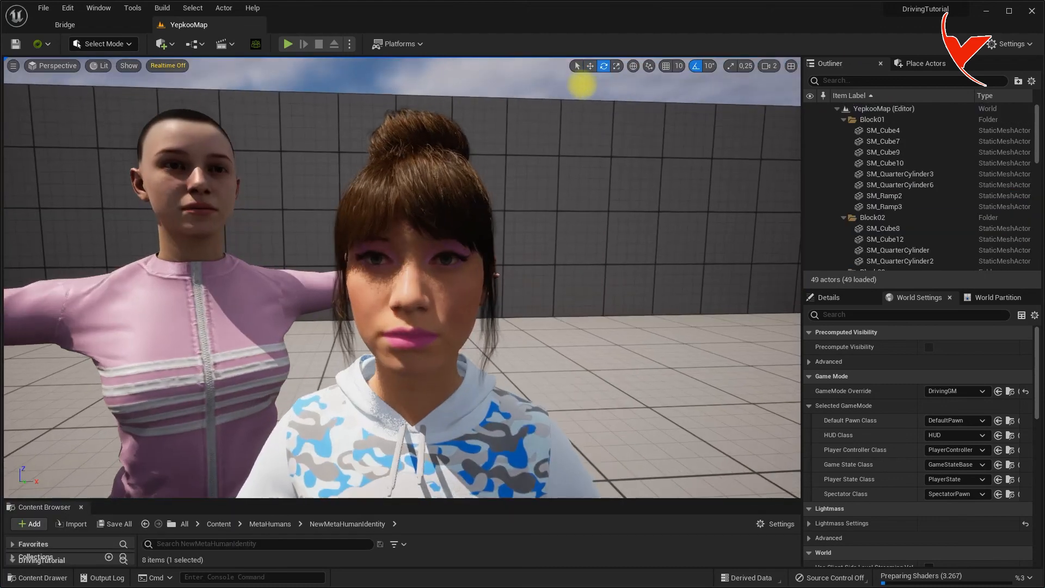
left_click_drag(583, 85, 582, 84)
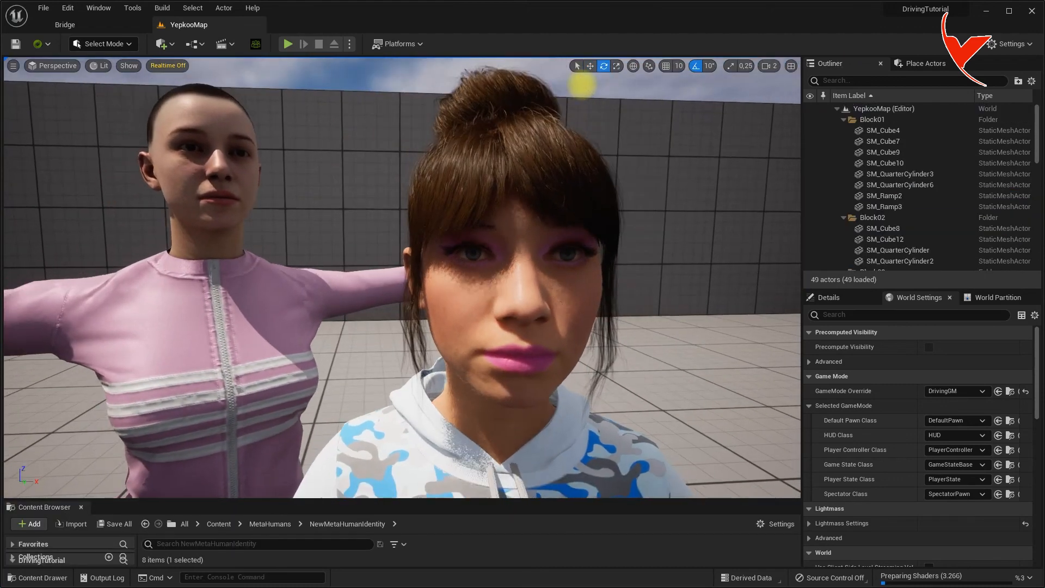